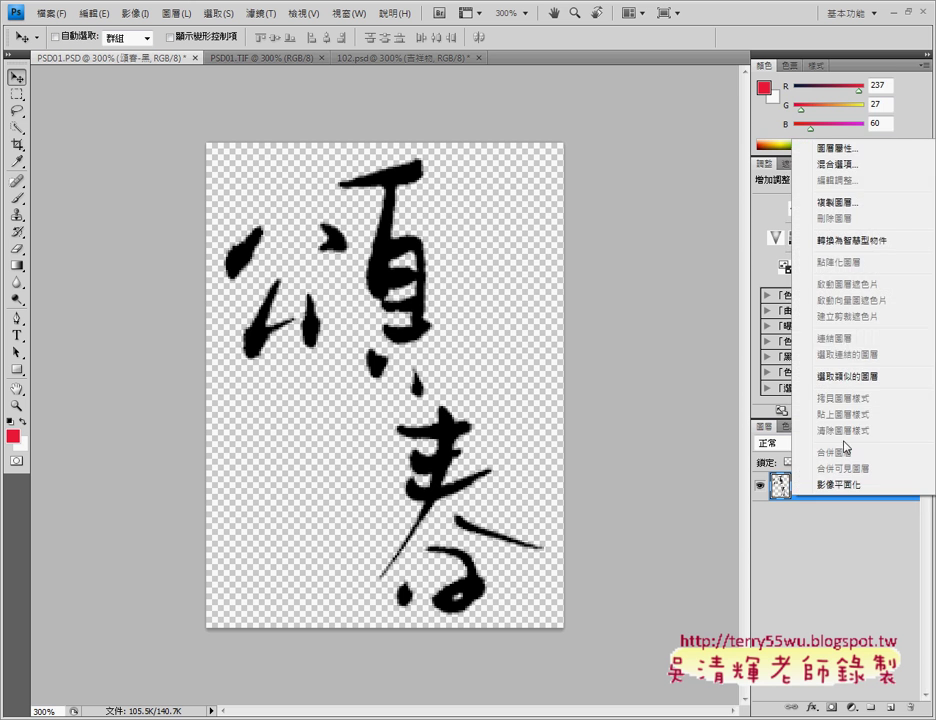
Step: Duplicate the 頌春-黑 layer, naming the copy 頌春-白
click(805, 202)
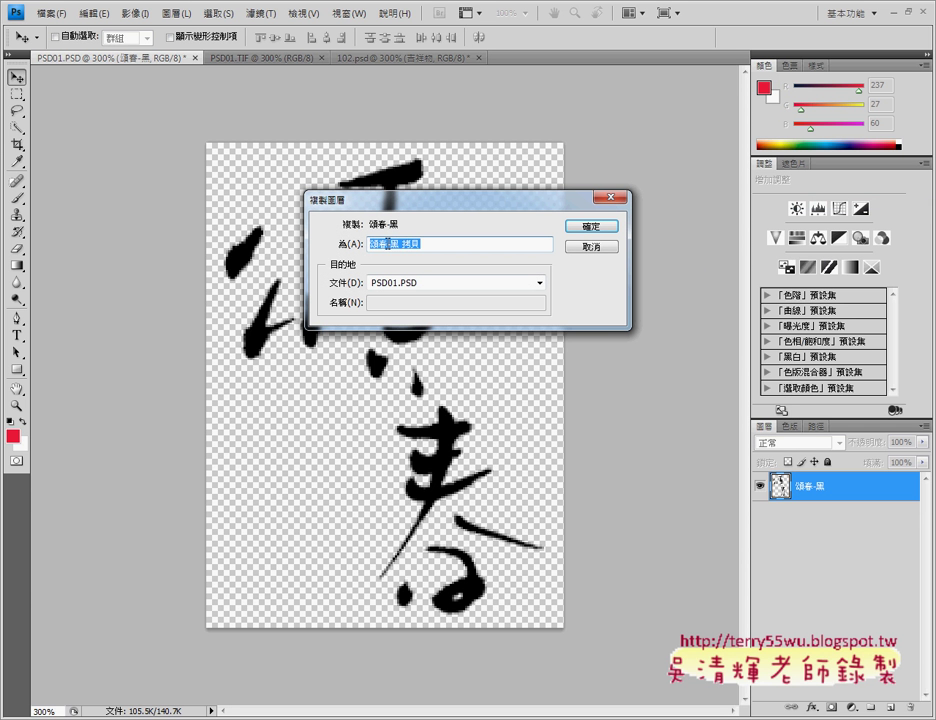
drag(389, 244, 497, 246)
text(b)
key(BackSpace)
key(BackSpace)
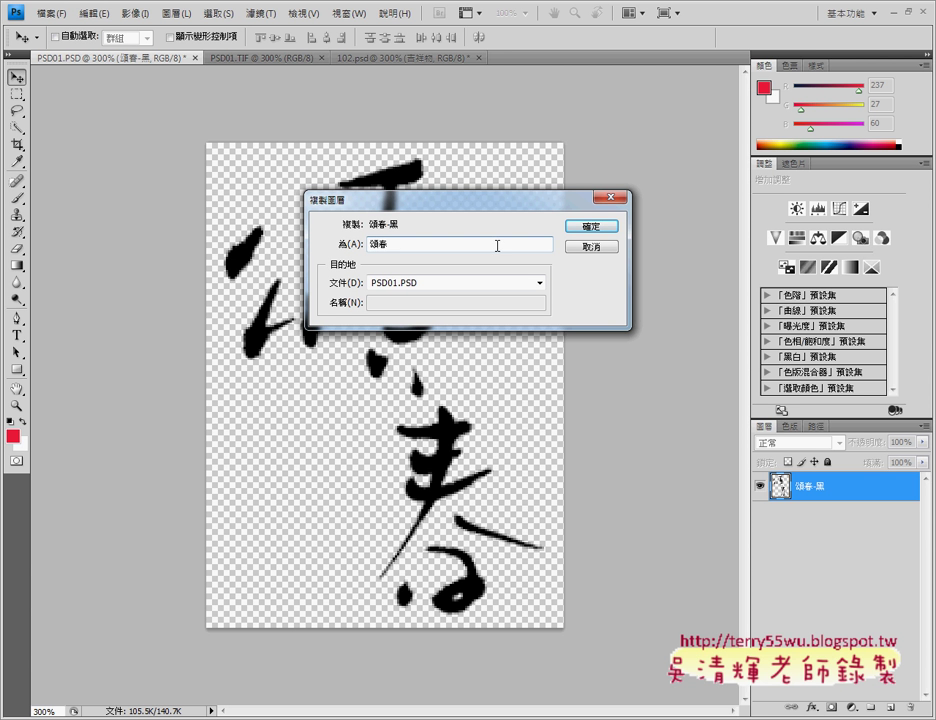
double_click(390, 244)
text(白)
key(ctrl+z)
key(End)
text(白)
key(Return)
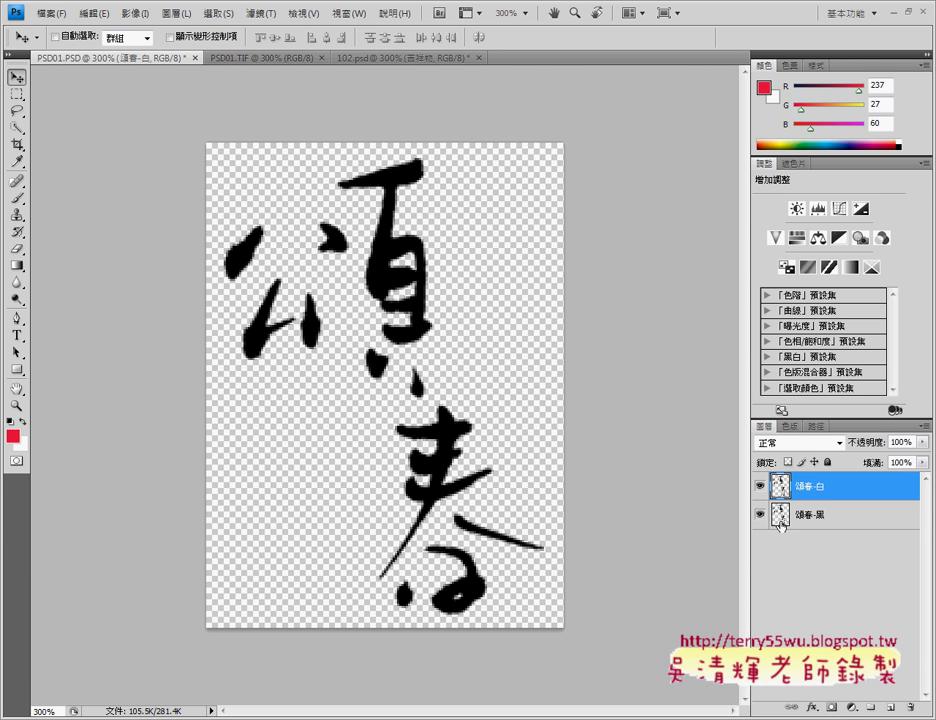
Step: Select the 頌春-白 layer's pixels and fill them with white
right_click(783, 490)
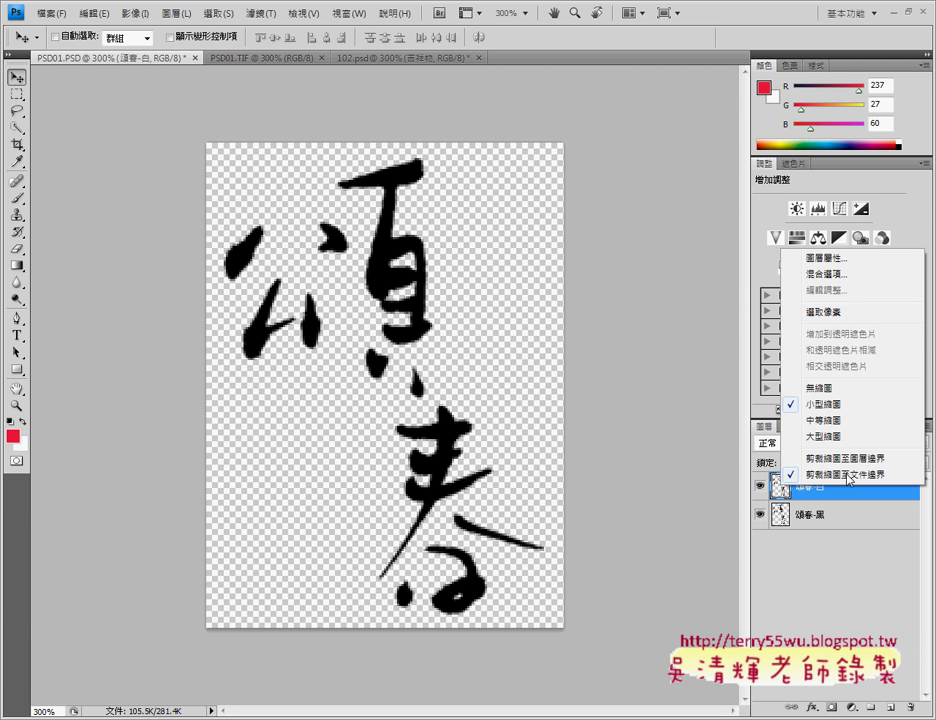
click(783, 488)
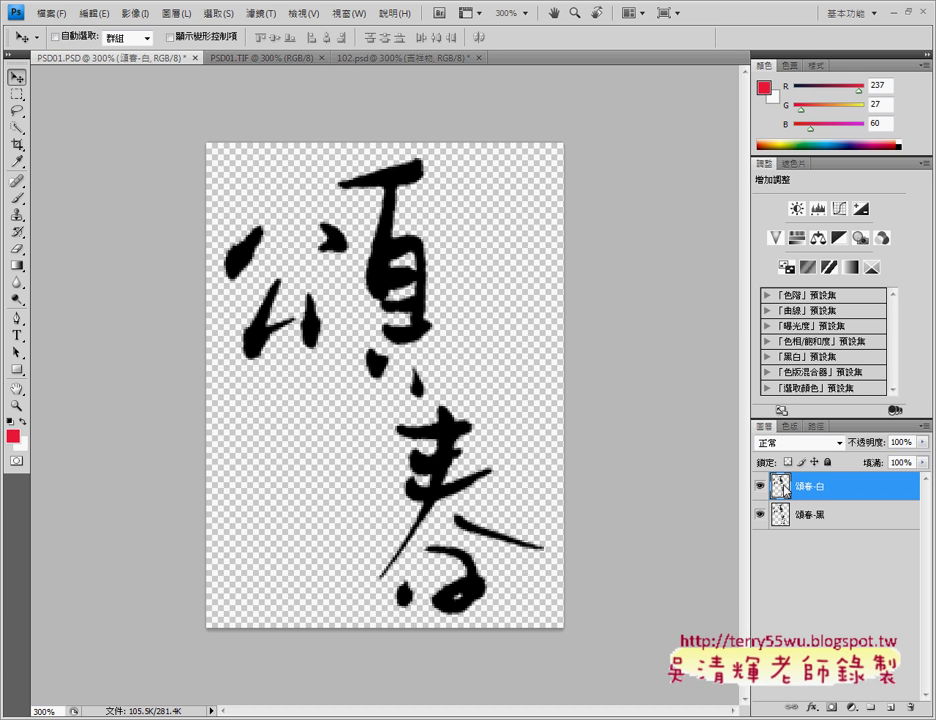
right_click(783, 488)
click(825, 312)
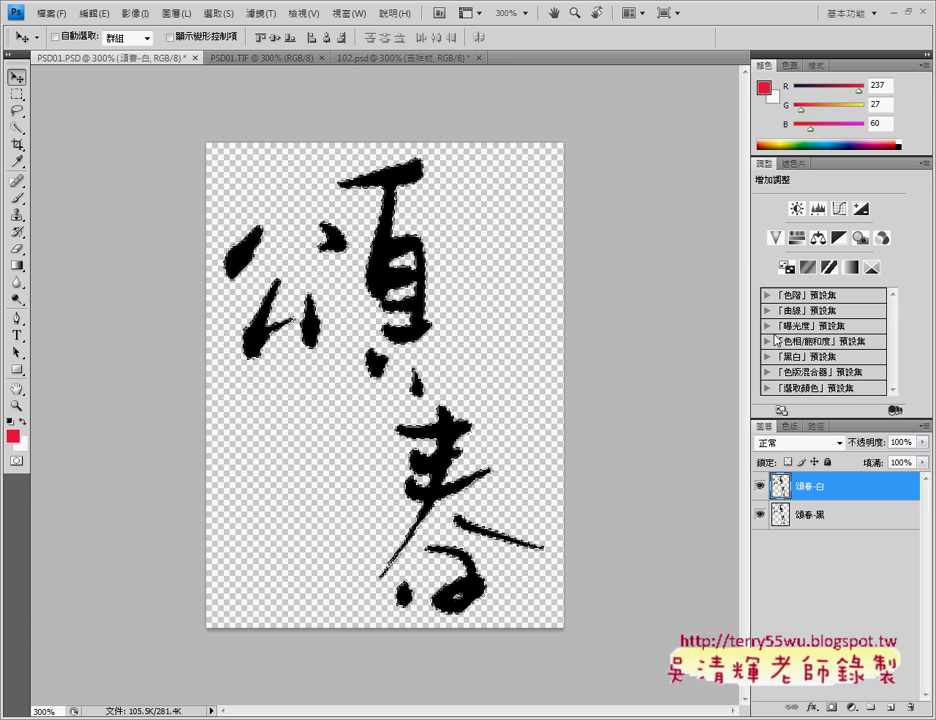
click(90, 14)
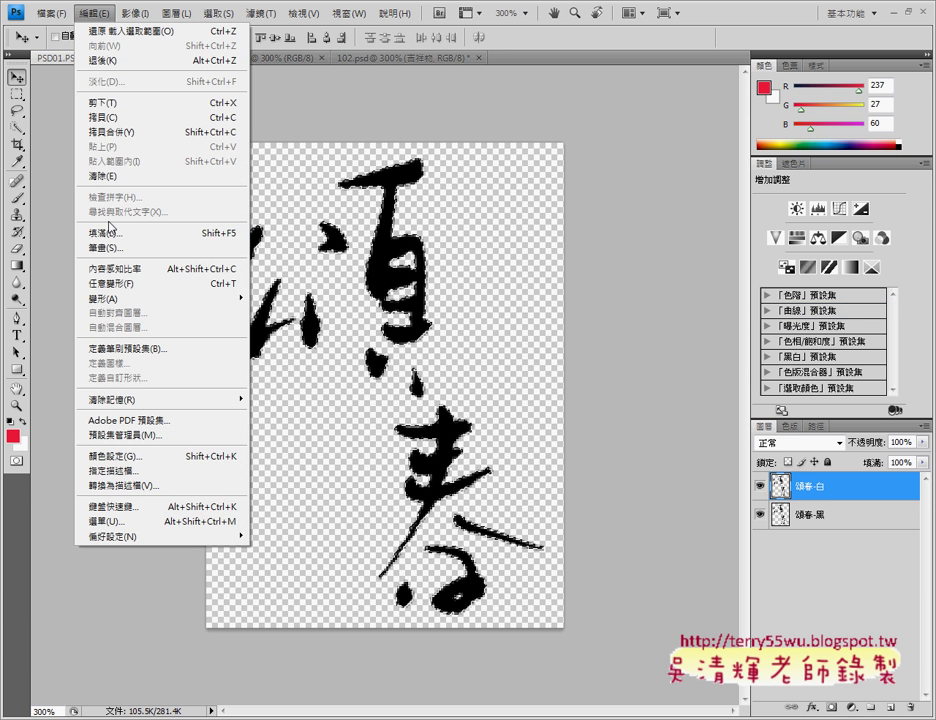
click(113, 235)
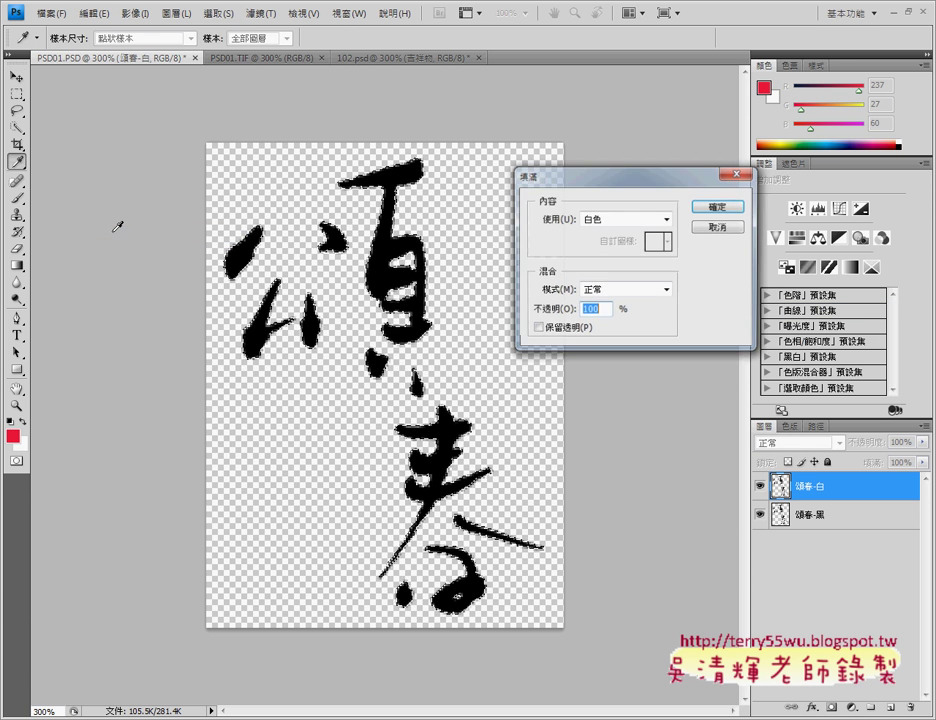
click(710, 220)
Step: Nudge the white calligraphy four steps up-left to reveal the black shadow
key(v)
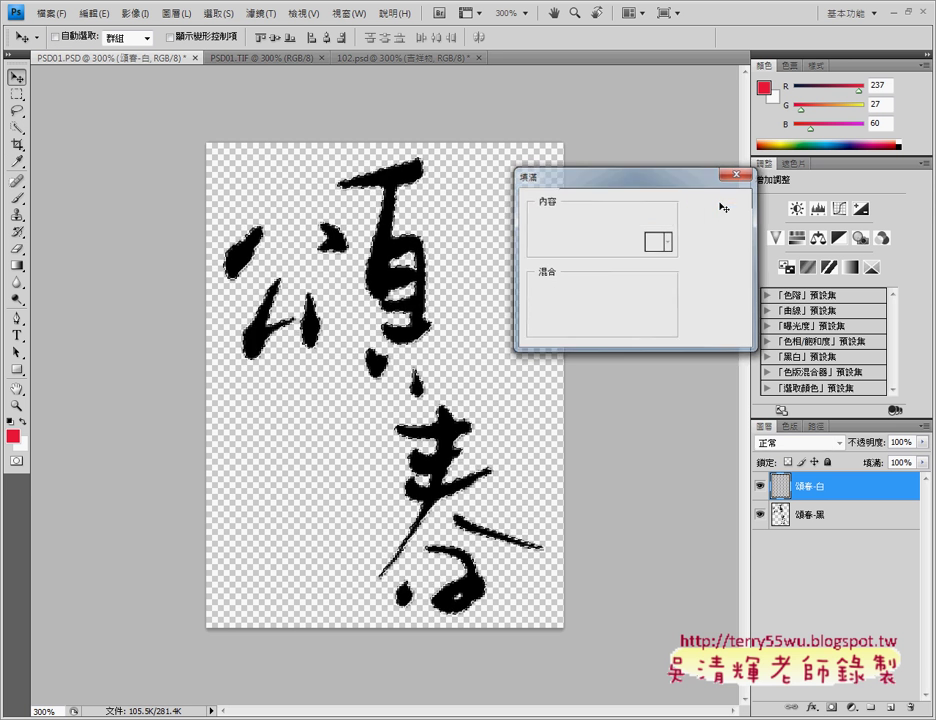
key(Left)
key(Up)
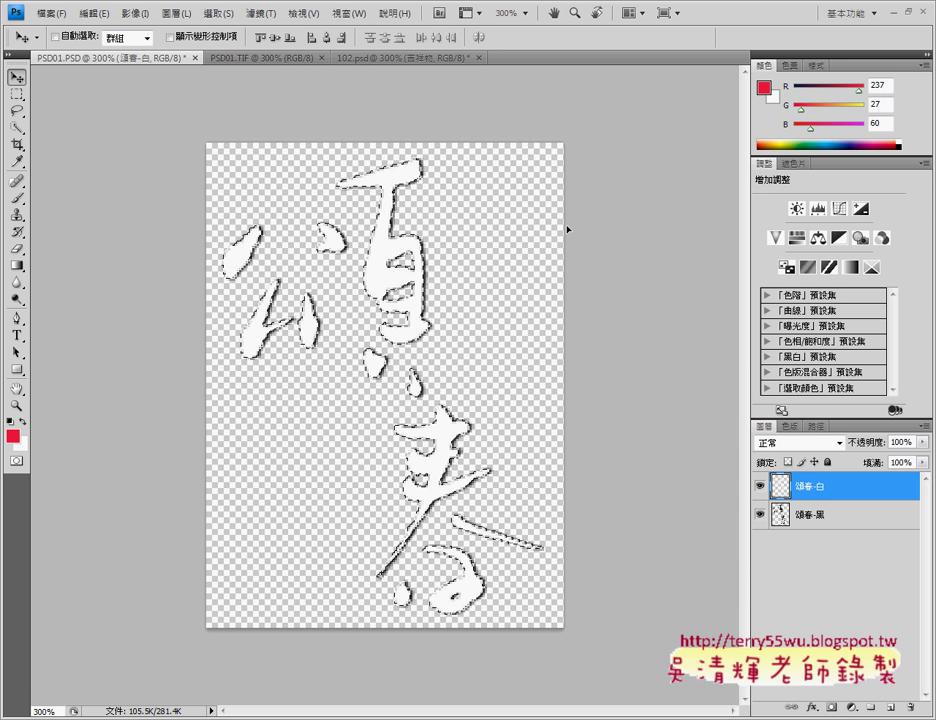
key(Left)
key(Up)
key(Left)
key(Up)
key(Left)
key(Up)
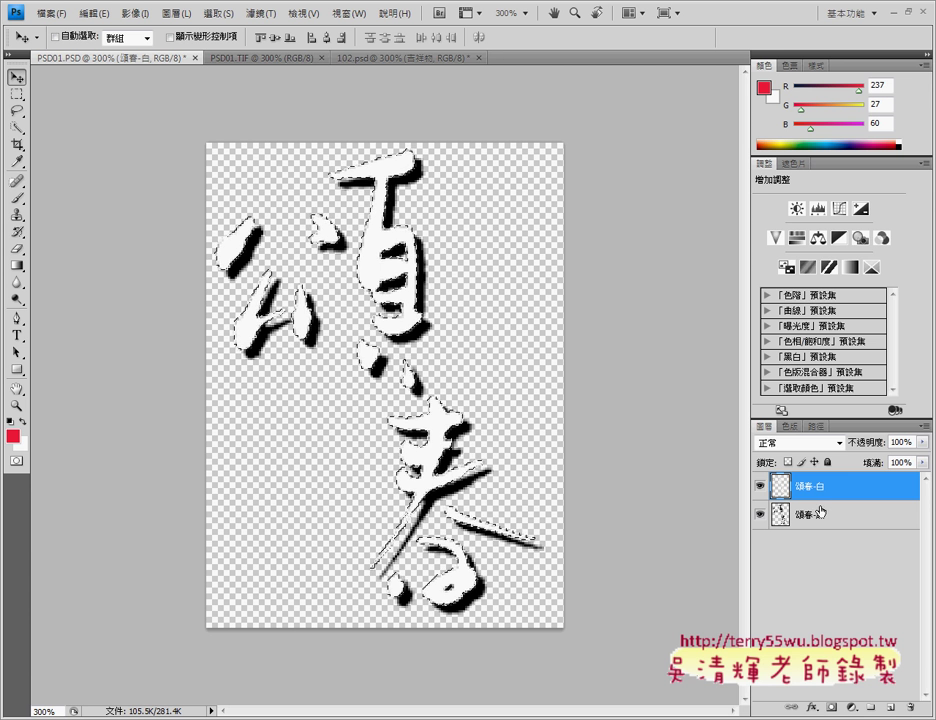
Step: Link the 頌春-黑 and 頌春-白 layers together
shift+click(837, 530)
right_click(837, 530)
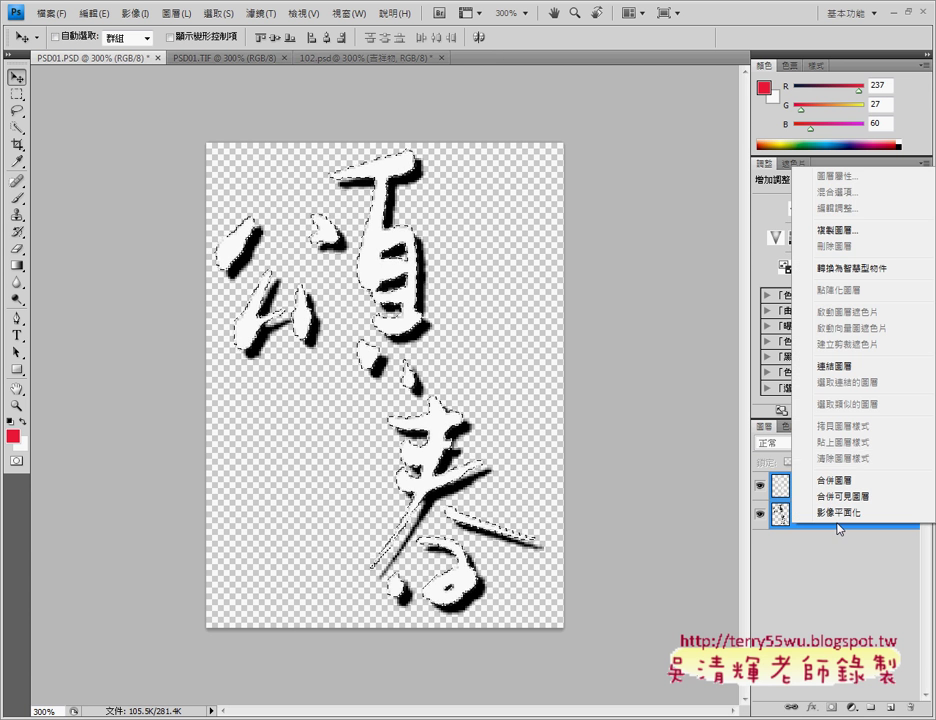
click(805, 366)
Step: Copy the linked 頌春 layers into 102.psd and move them to the card's right side
right_click(839, 485)
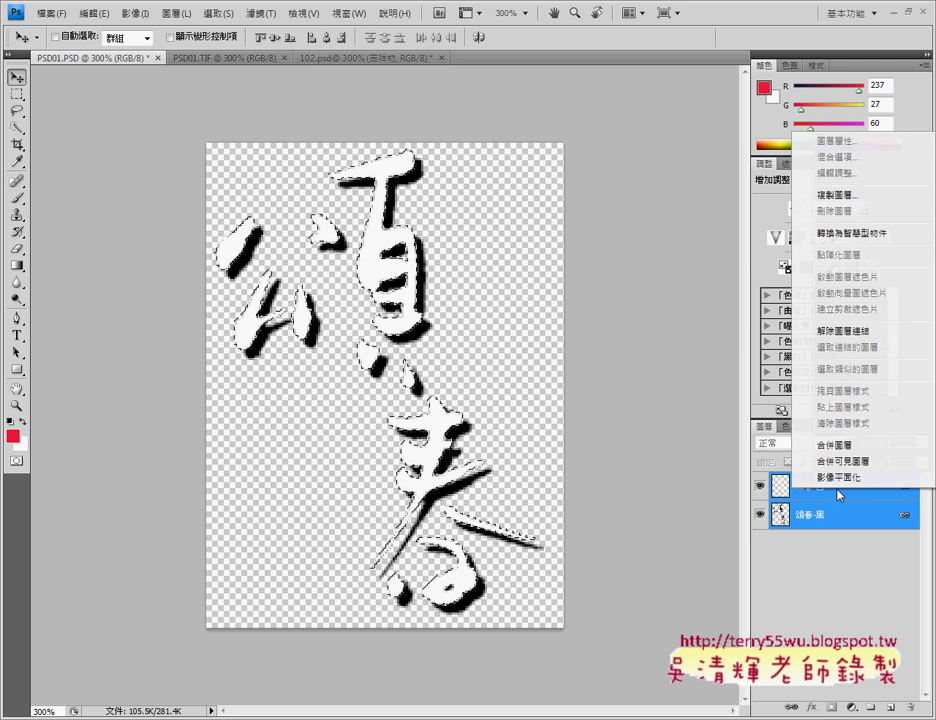
click(847, 198)
click(412, 285)
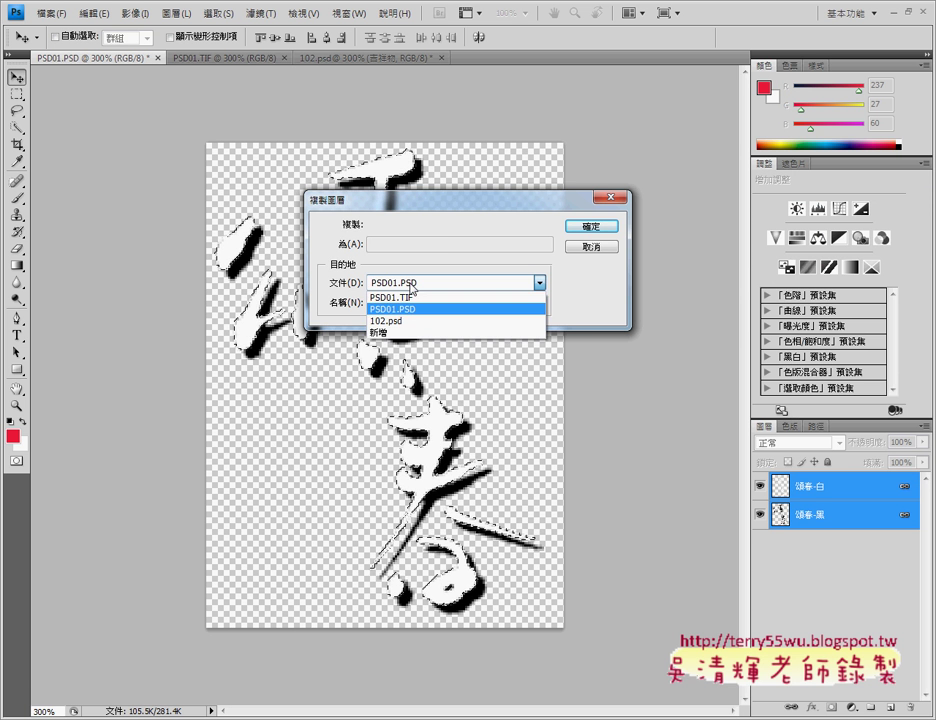
click(410, 323)
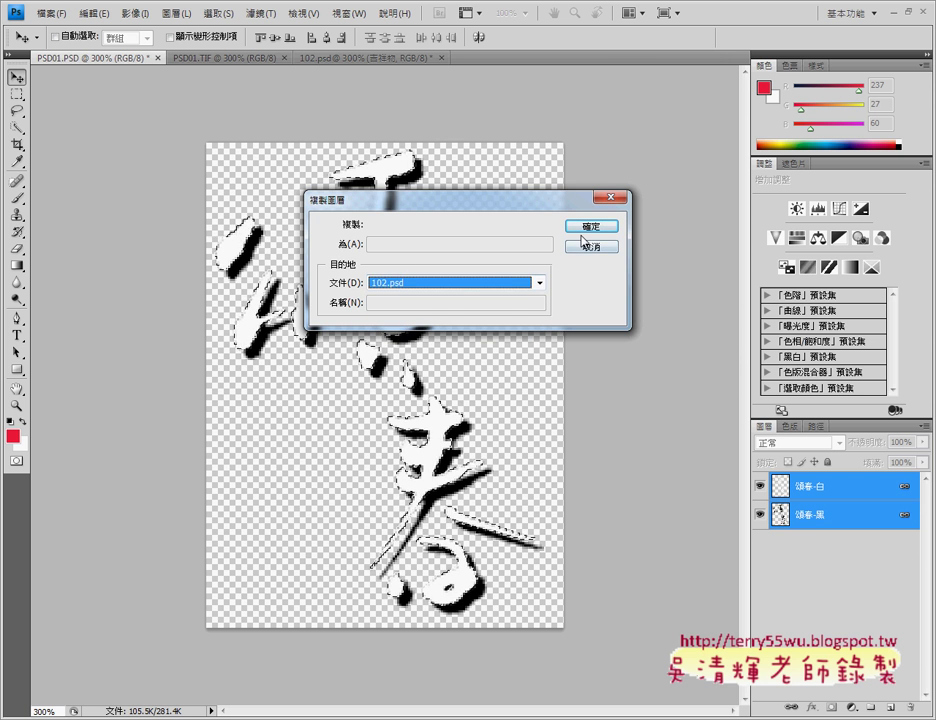
click(591, 228)
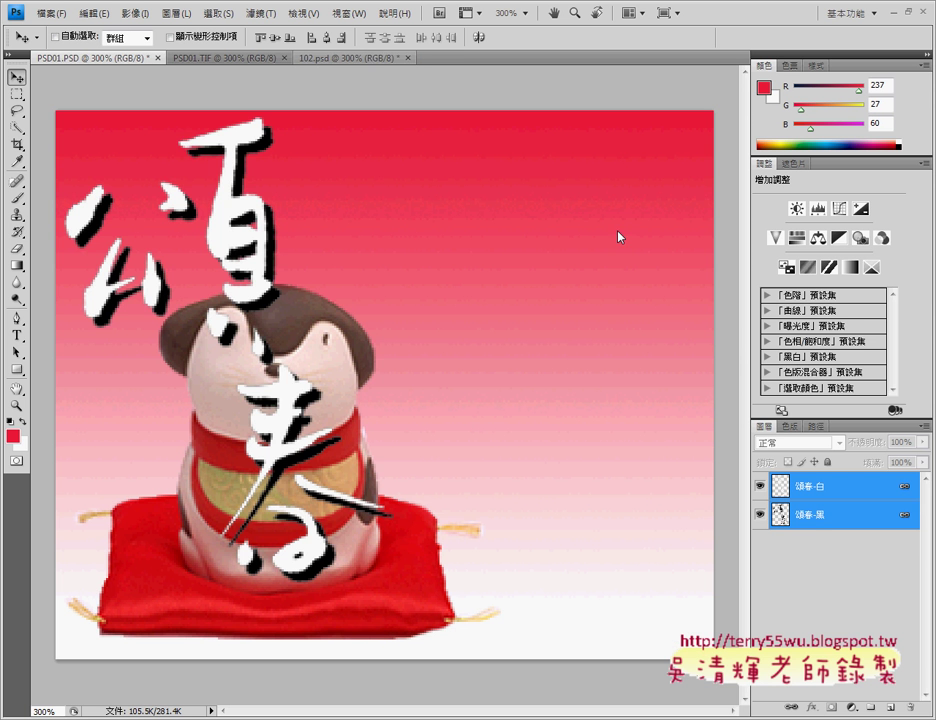
mouse_move(235, 210)
mouse_down()
mouse_move(576, 198)
mouse_move(553, 200)
mouse_up()
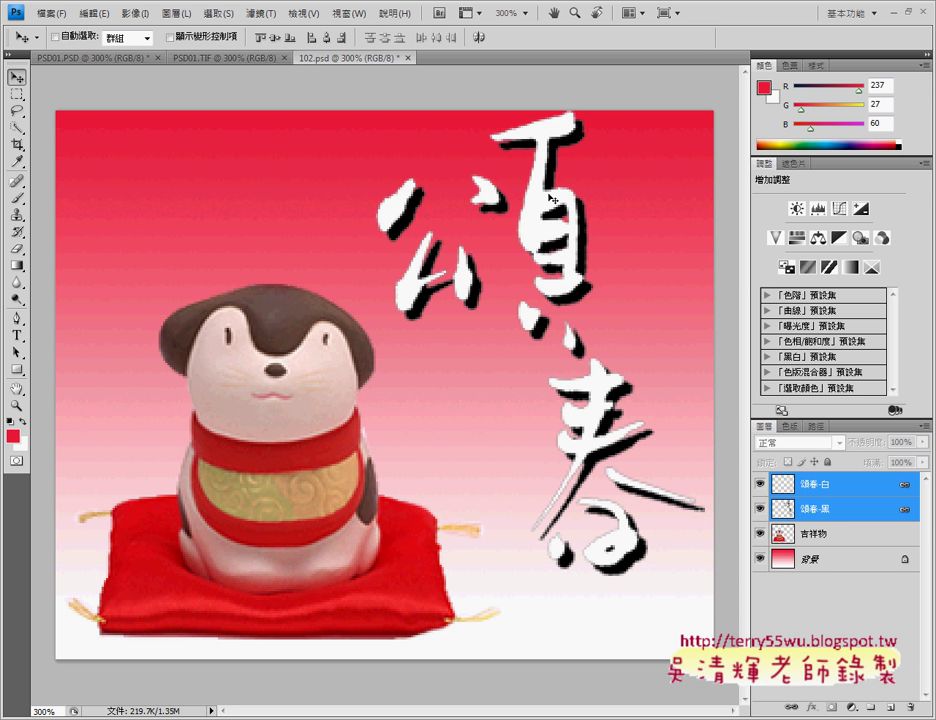
click(236, 57)
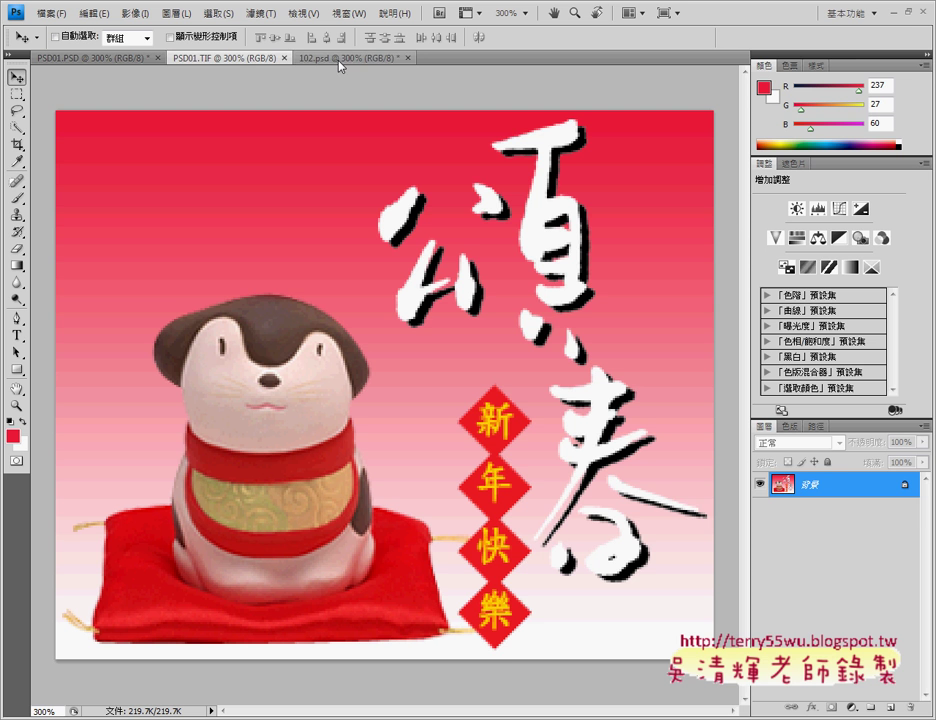
click(365, 57)
key(alt+Tab)
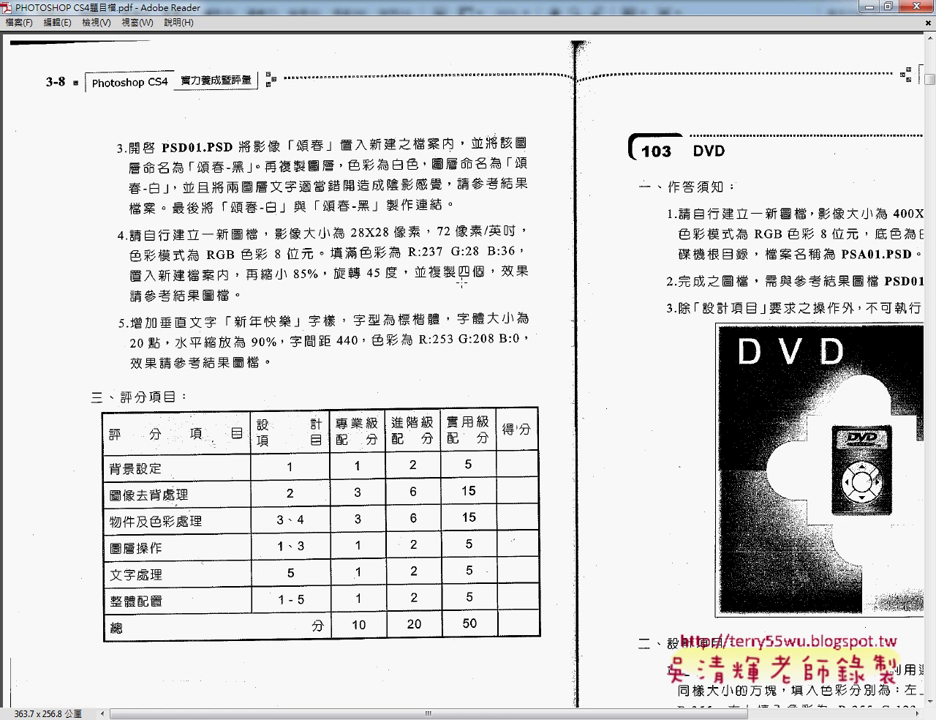
click(636, 6)
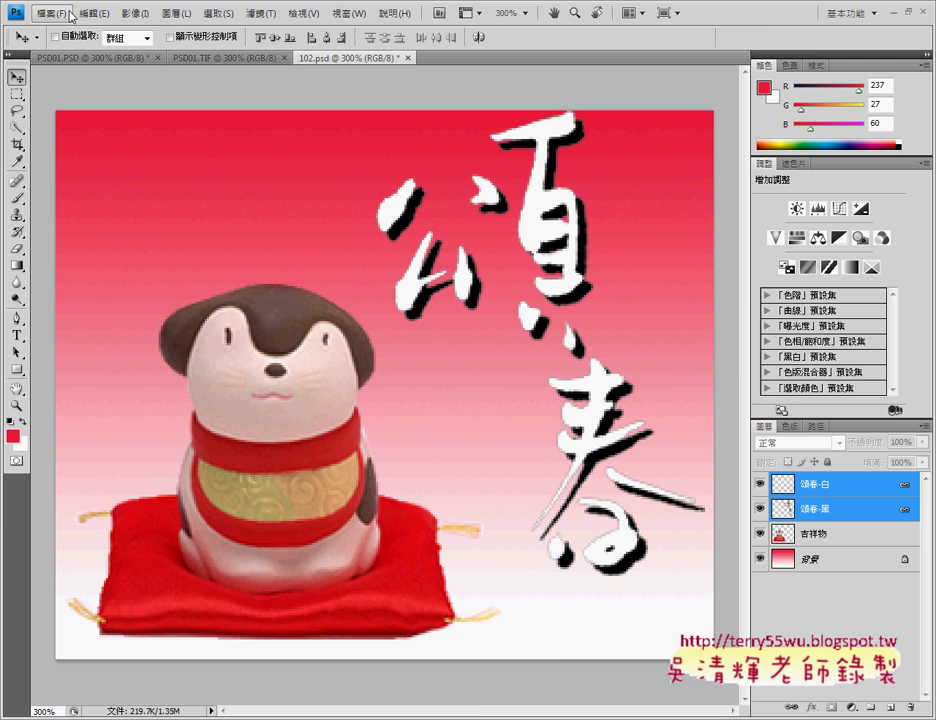
Step: Create a new 28 × 28 pixel document named 菱形
click(45, 13)
click(76, 30)
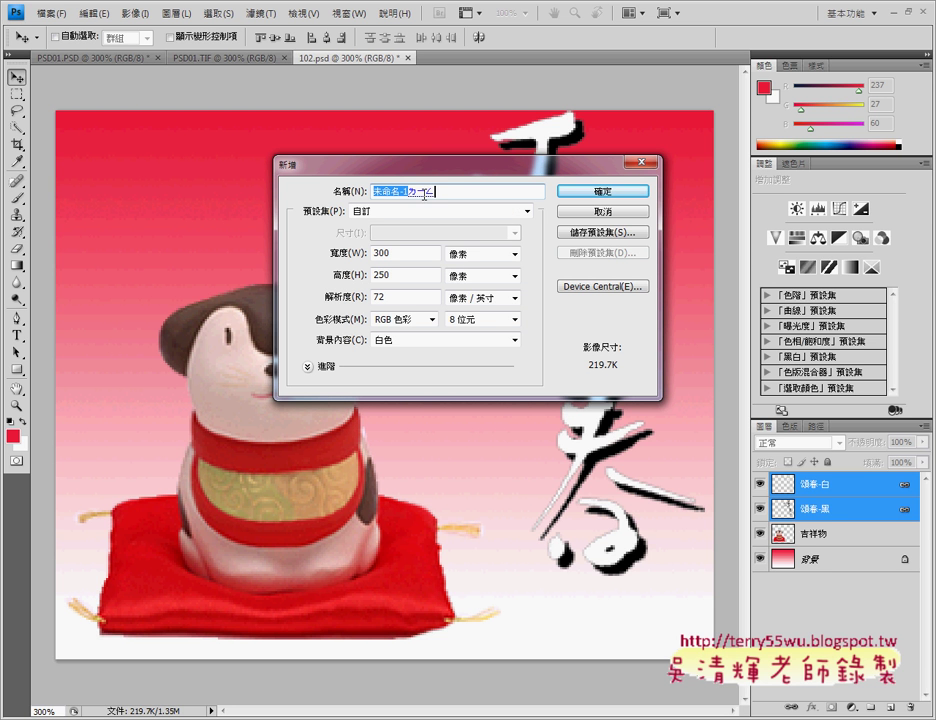
text(臉)
text(菱形)
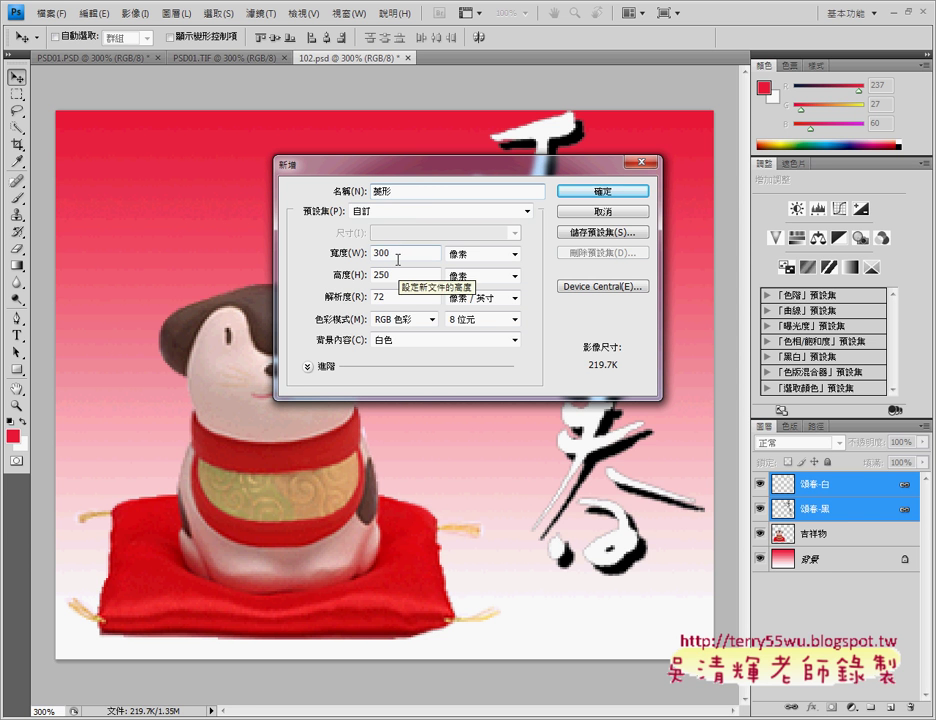
double_click(395, 253)
text(28)
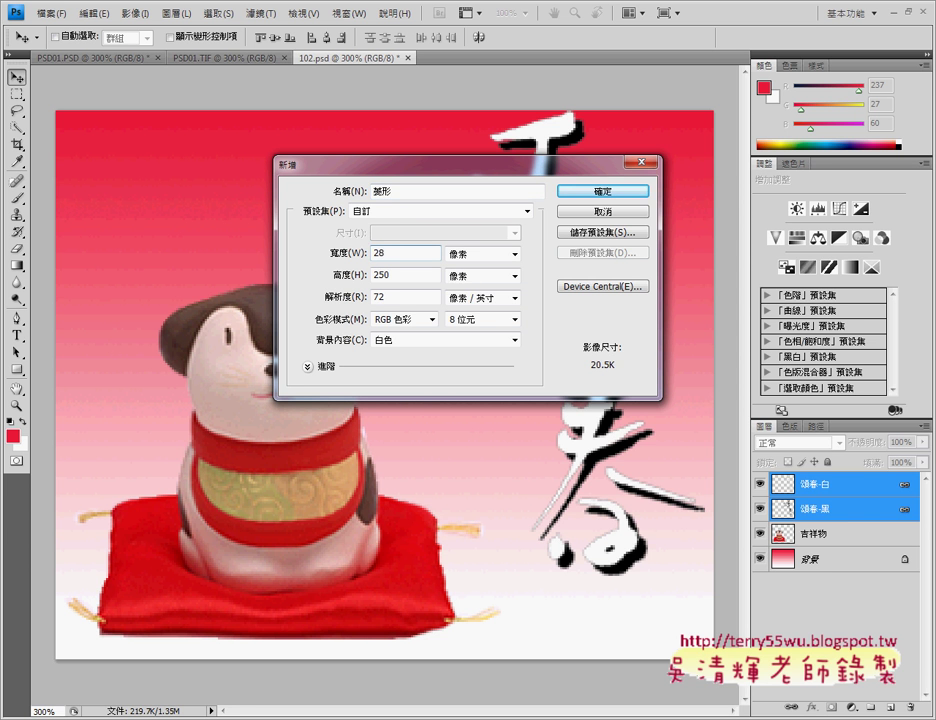
key(Tab)
text(2)
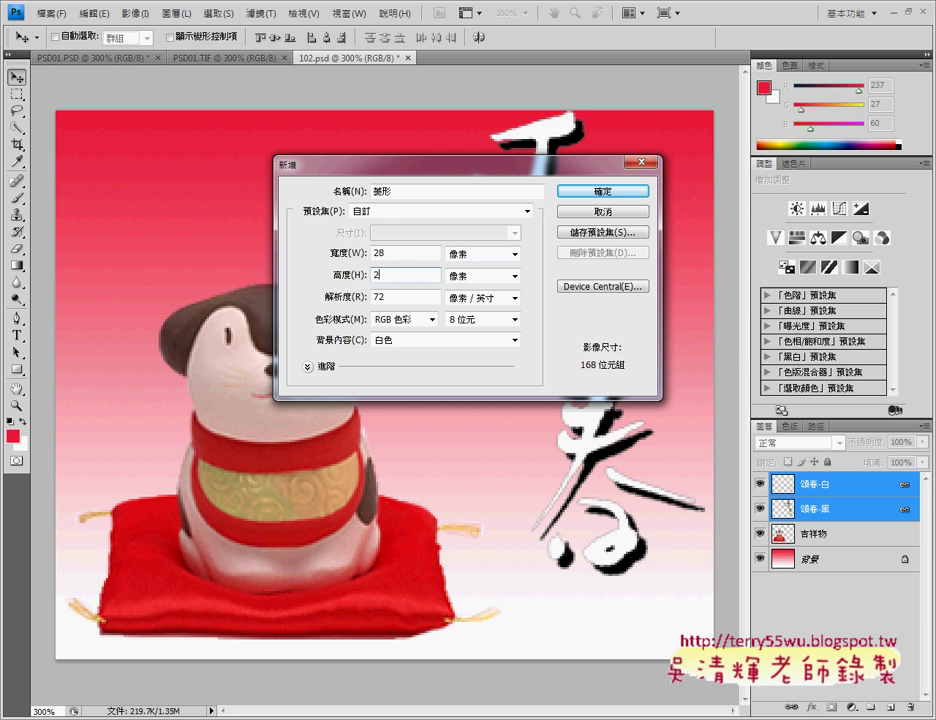
text(8)
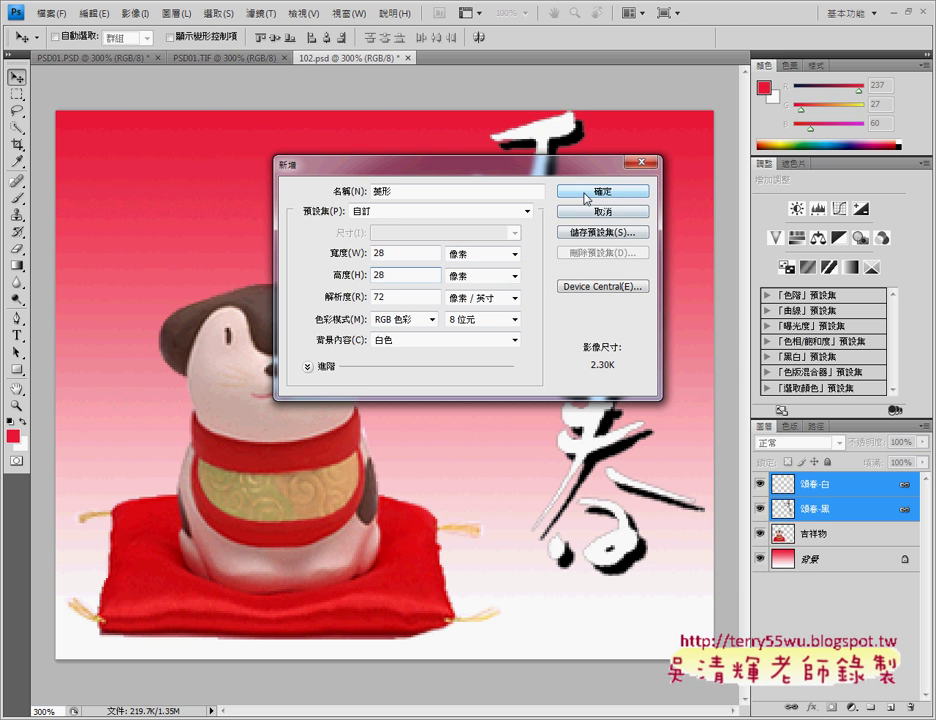
click(590, 190)
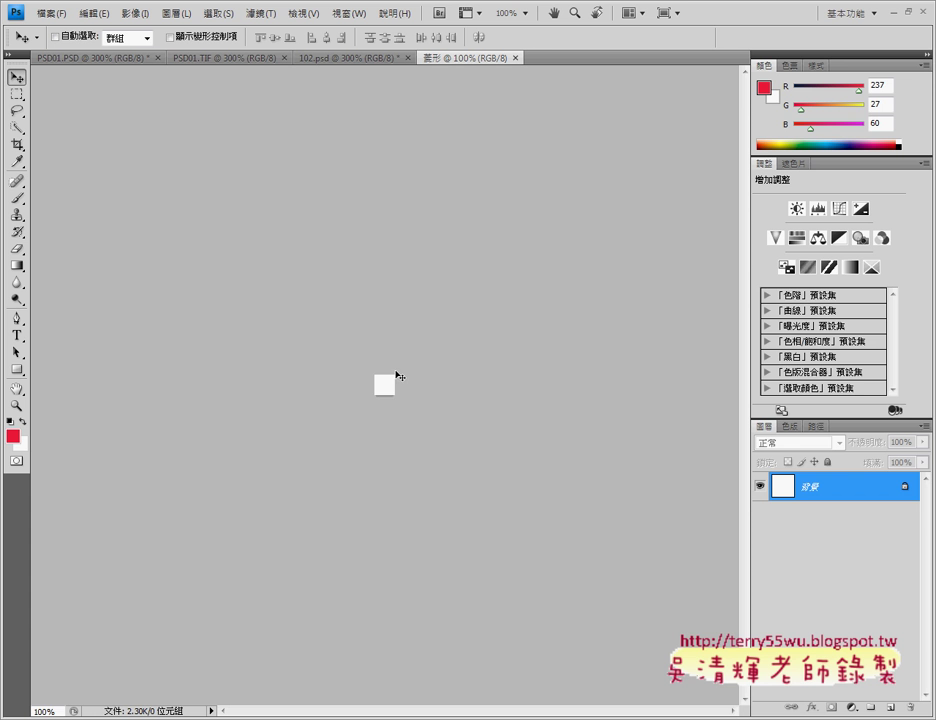
Step: Open Fill with a custom colour and check the required red values in the exercise PDF
key(ctrl+plus)
key(ctrl+plus)
key(ctrl+plus)
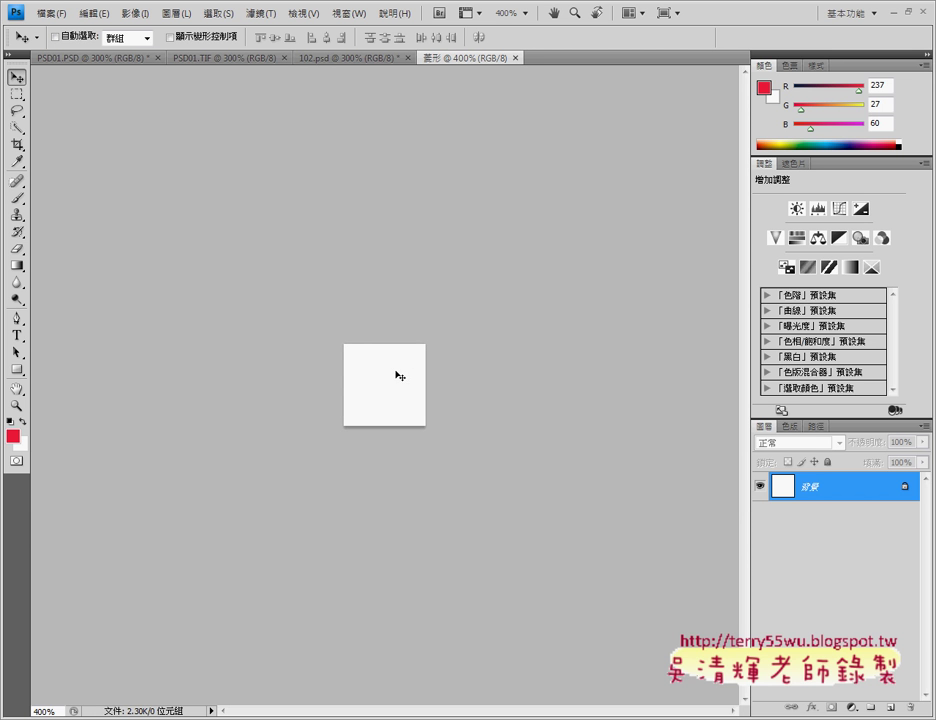
click(95, 15)
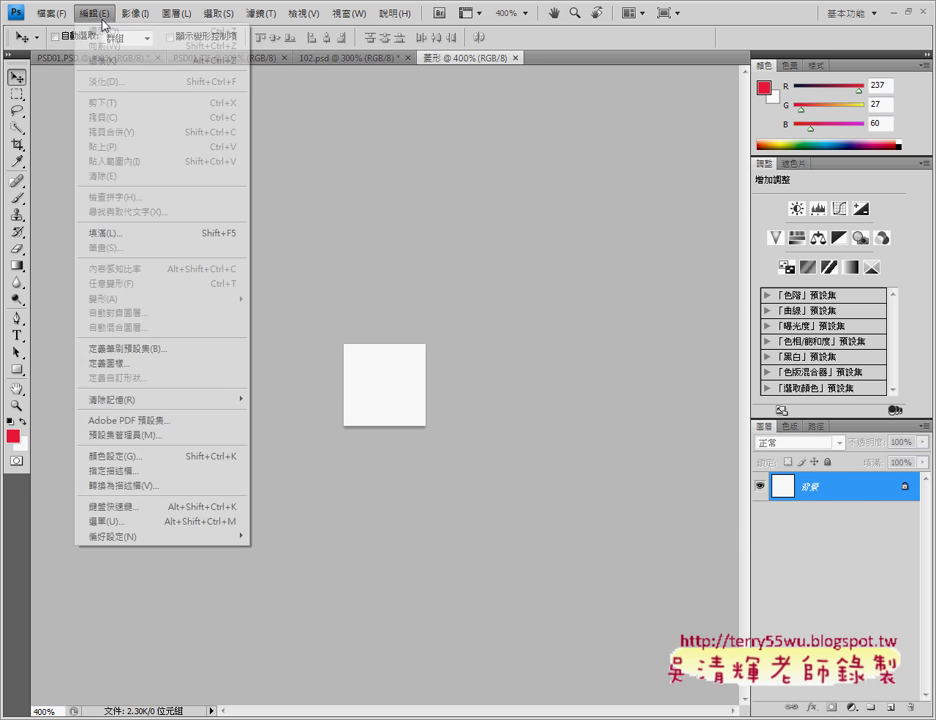
click(105, 233)
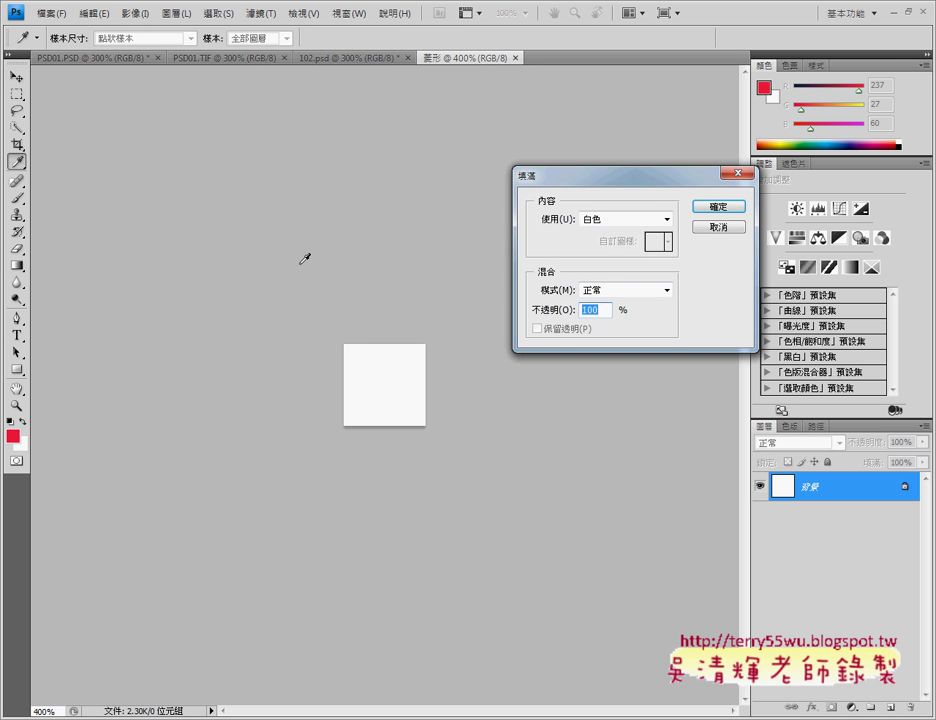
click(665, 219)
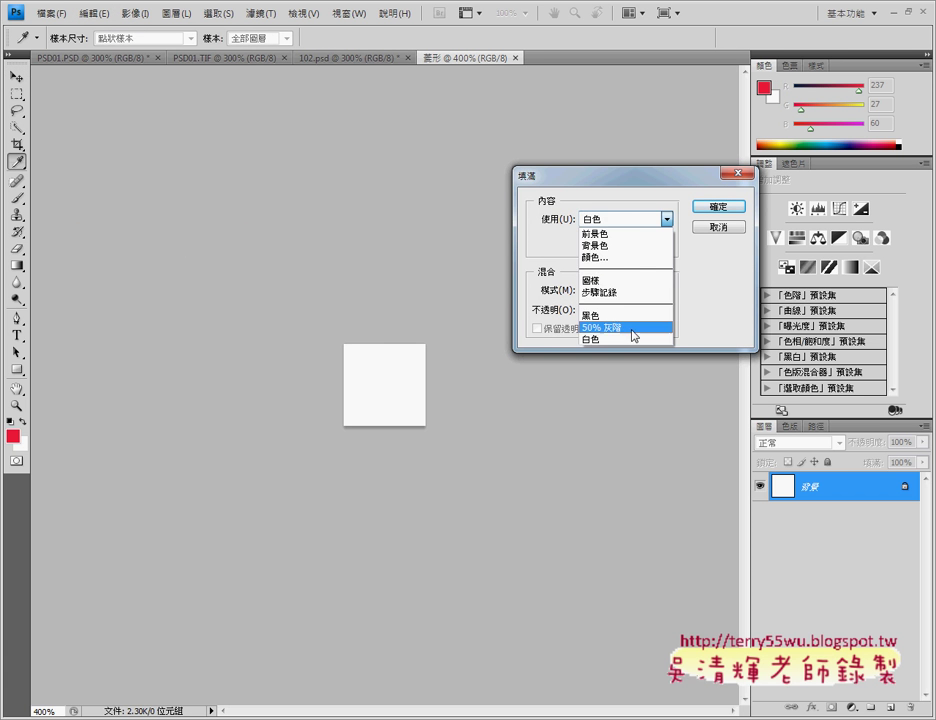
click(631, 258)
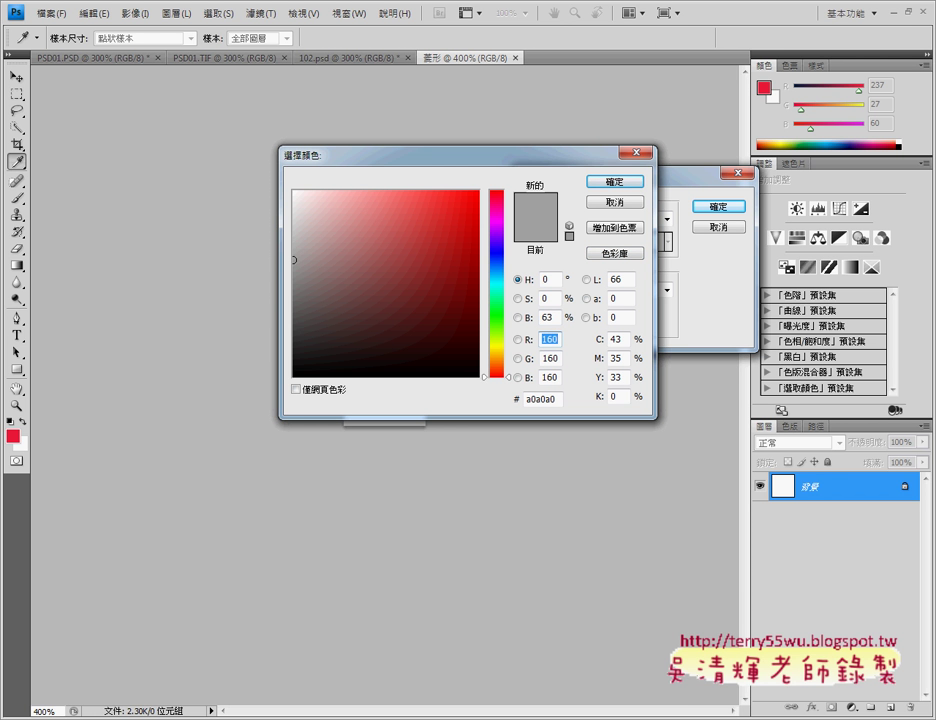
key(alt+Tab)
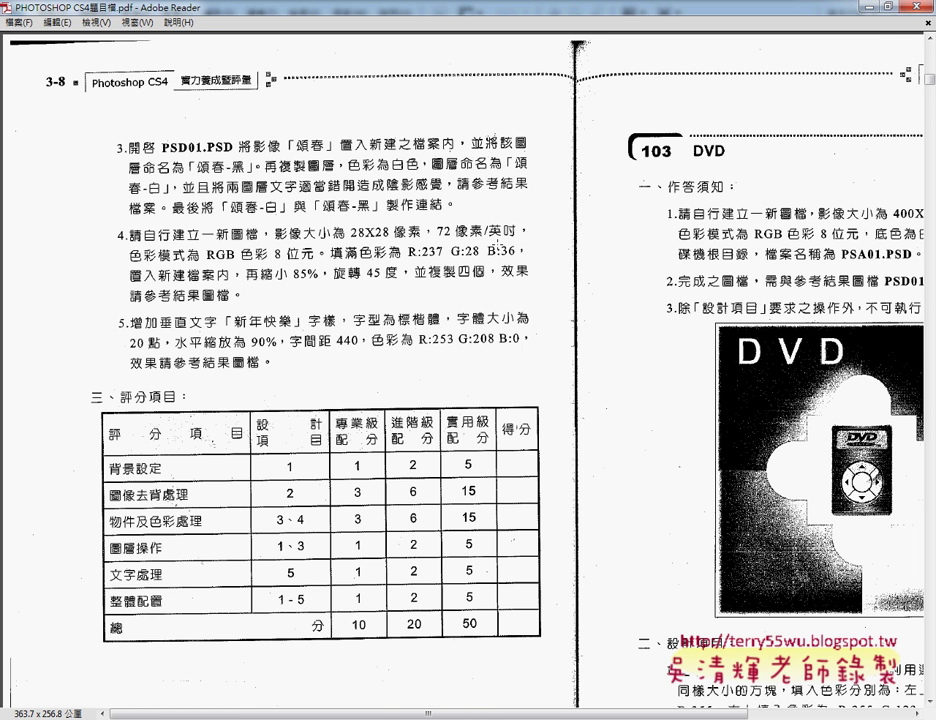
key(alt+Tab)
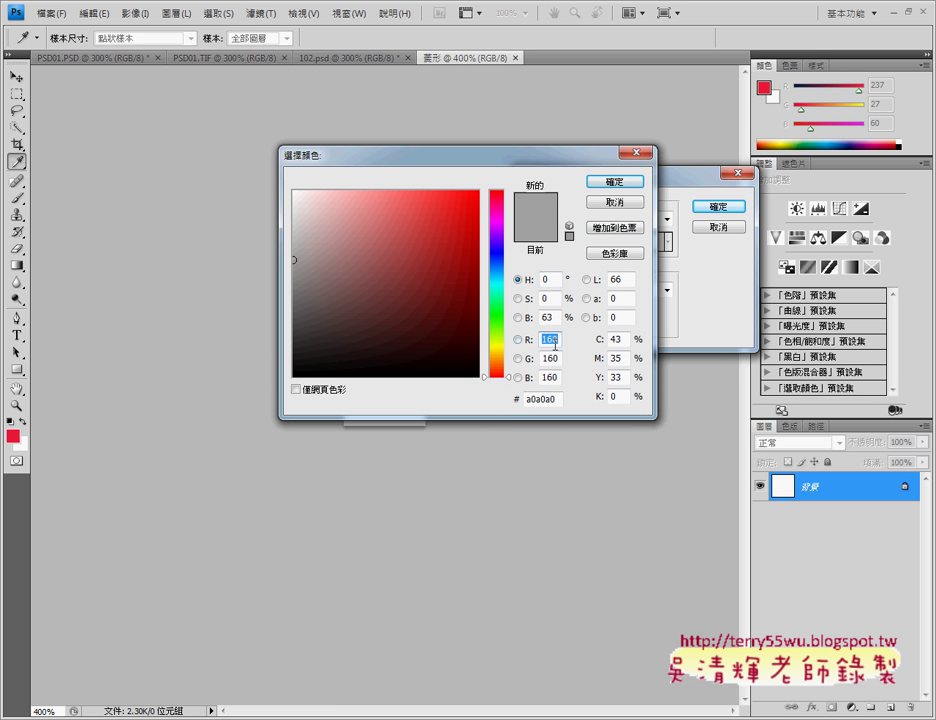
Step: Fill the 菱形 canvas with red R237 G28 B36
text(237)
key(Tab)
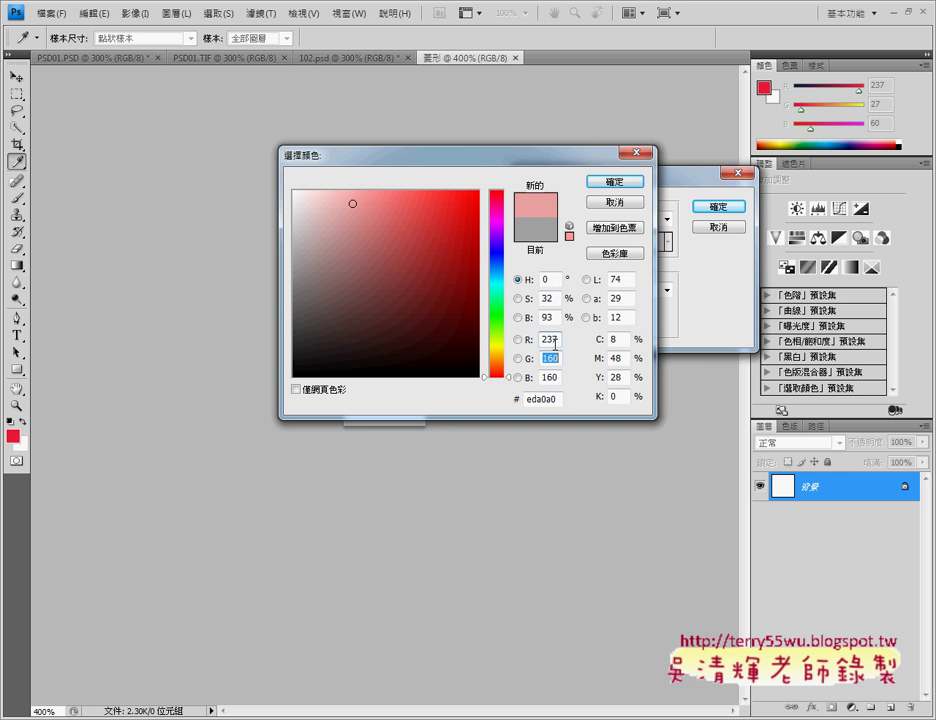
text(28)
key(Tab)
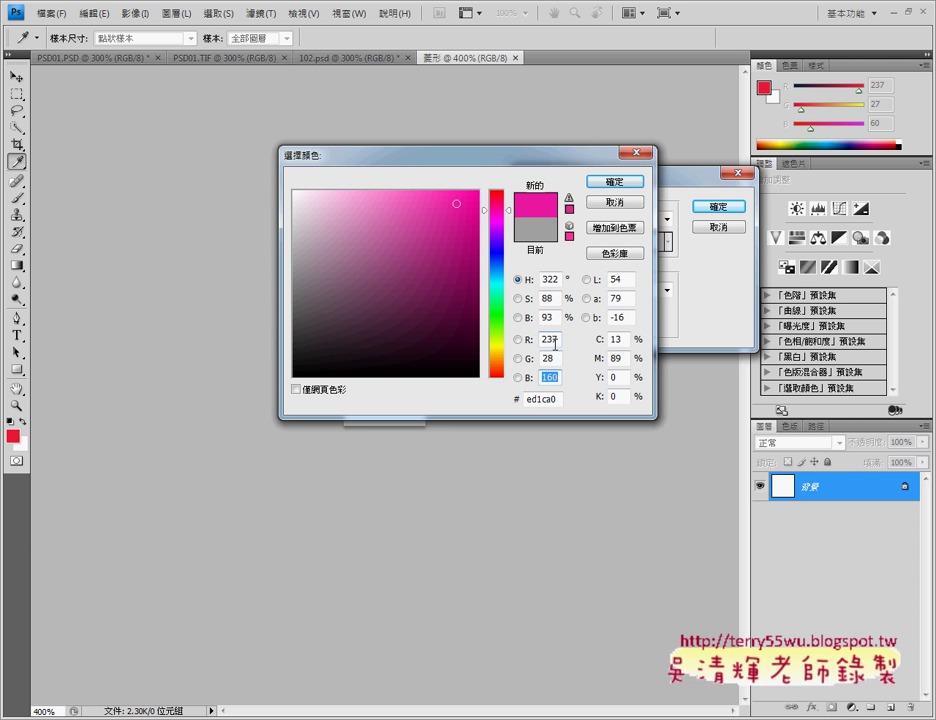
text(36)
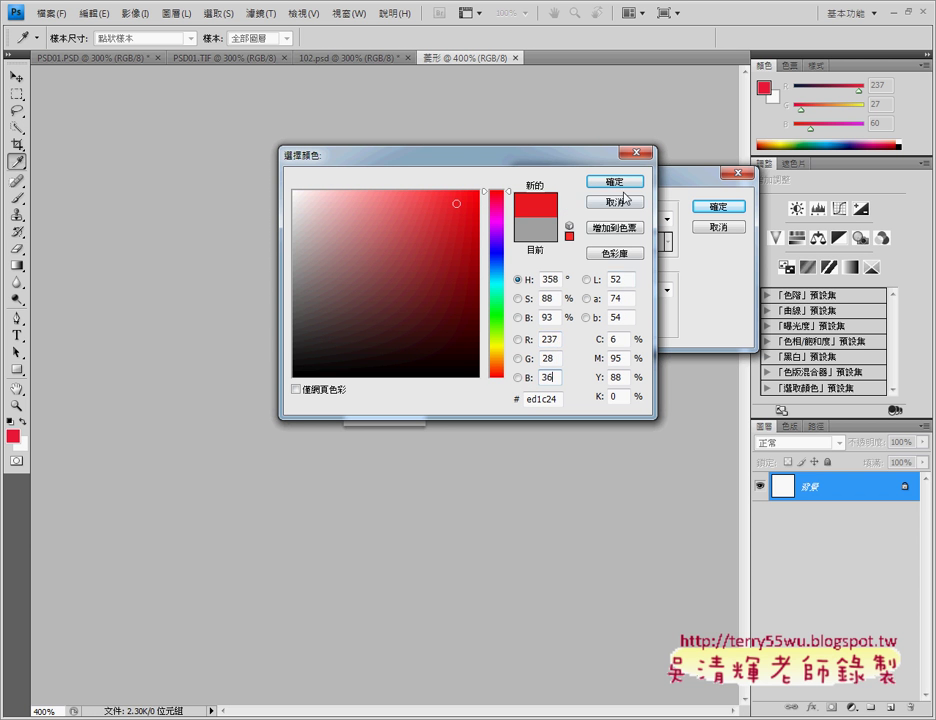
click(618, 184)
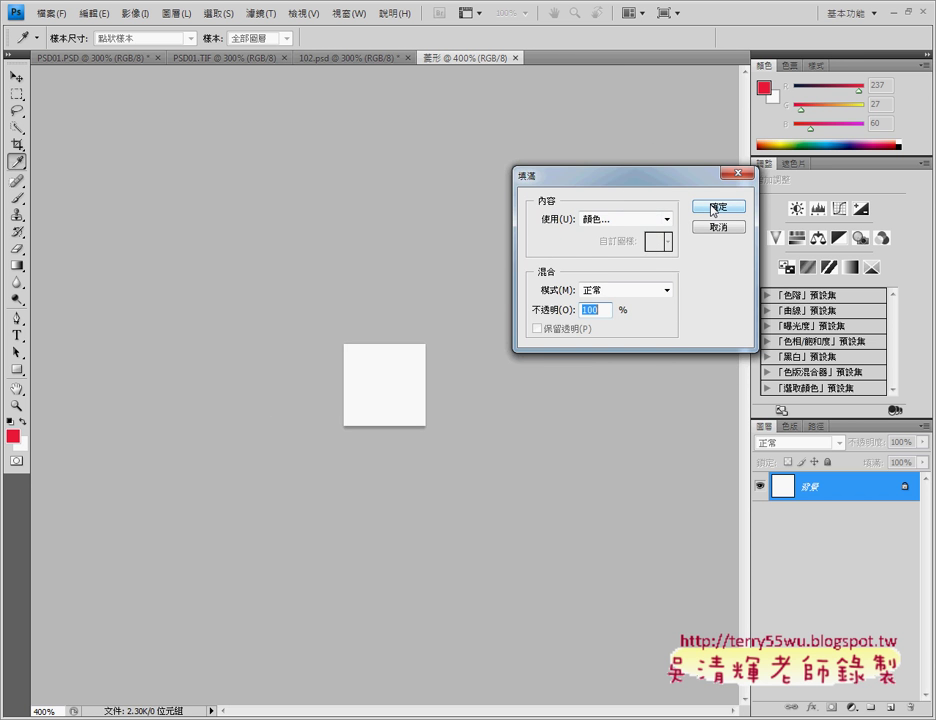
click(713, 207)
Step: Glance at 102.psd, return to 菱形, and pick the Rectangular Marquee tool
key(v)
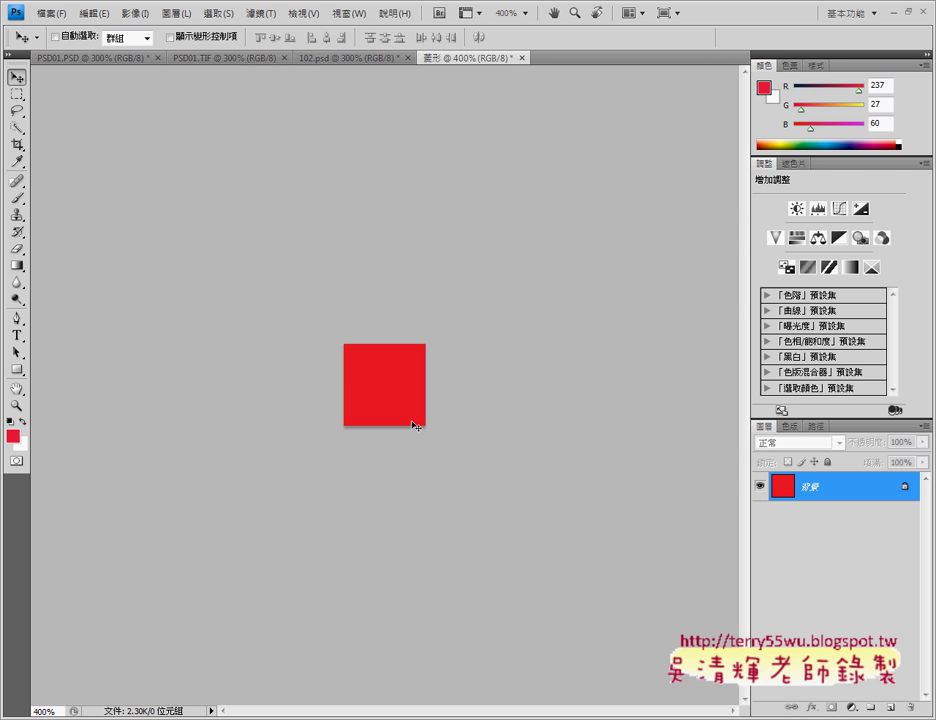
click(324, 58)
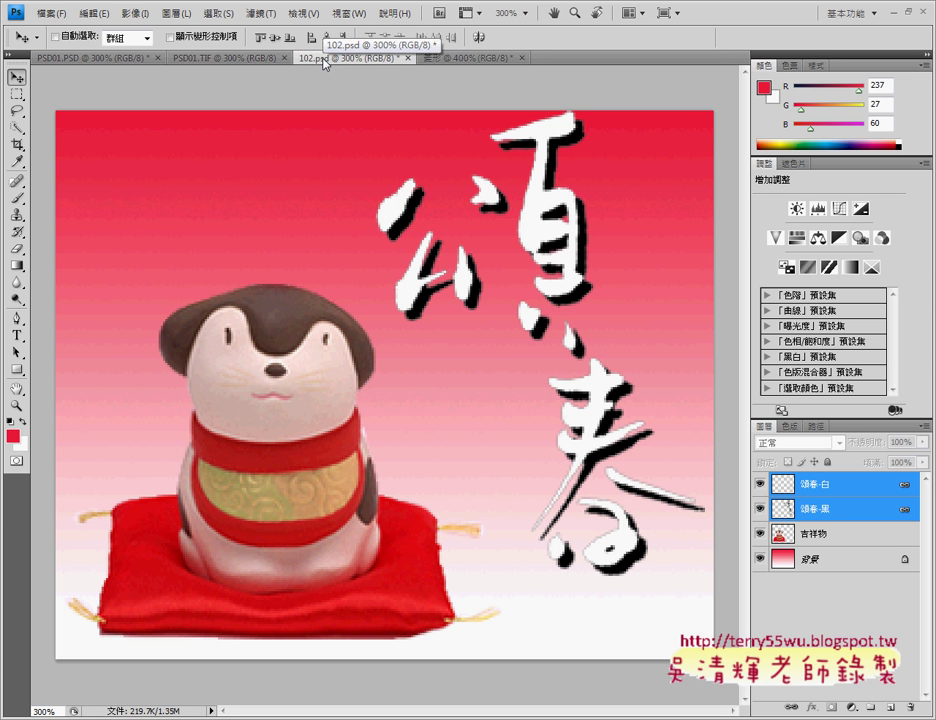
click(466, 60)
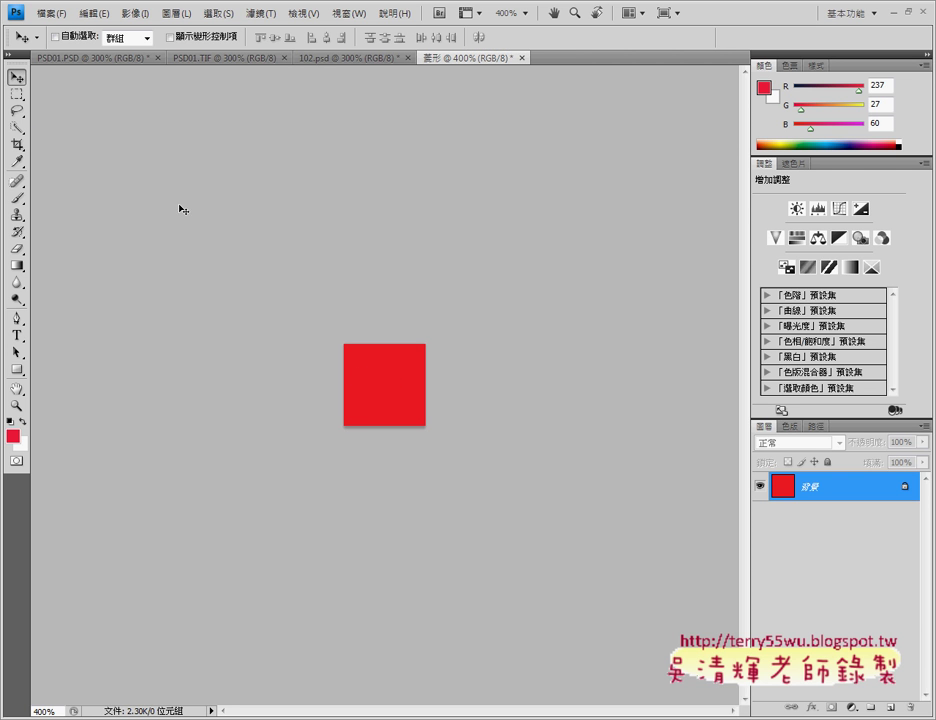
click(17, 95)
Step: Select the entire red square in 菱形 with the rectangular marquee
right_click(20, 98)
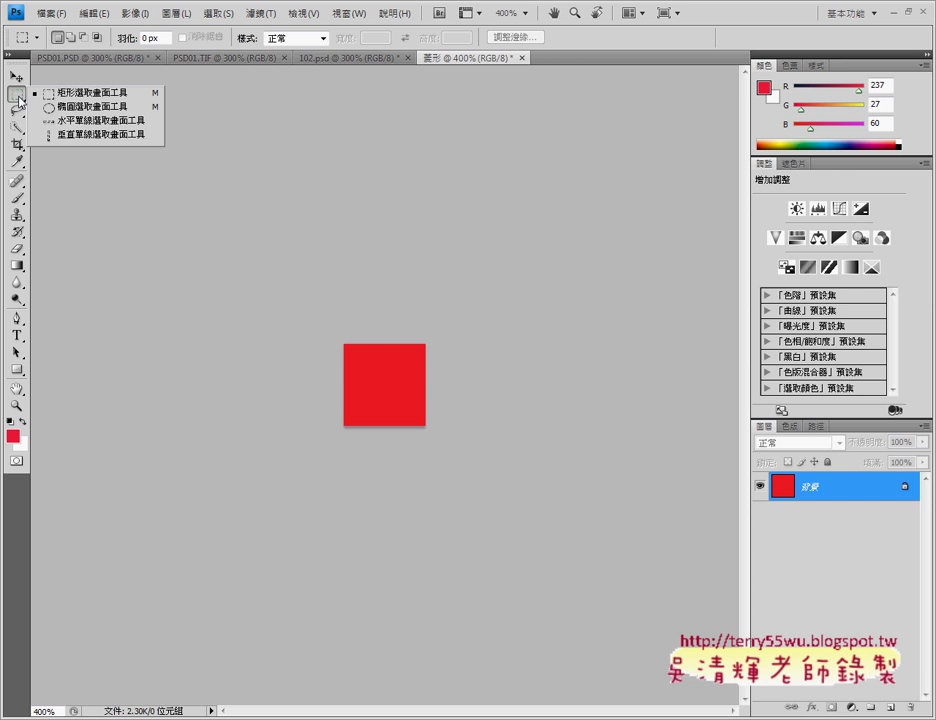
click(504, 482)
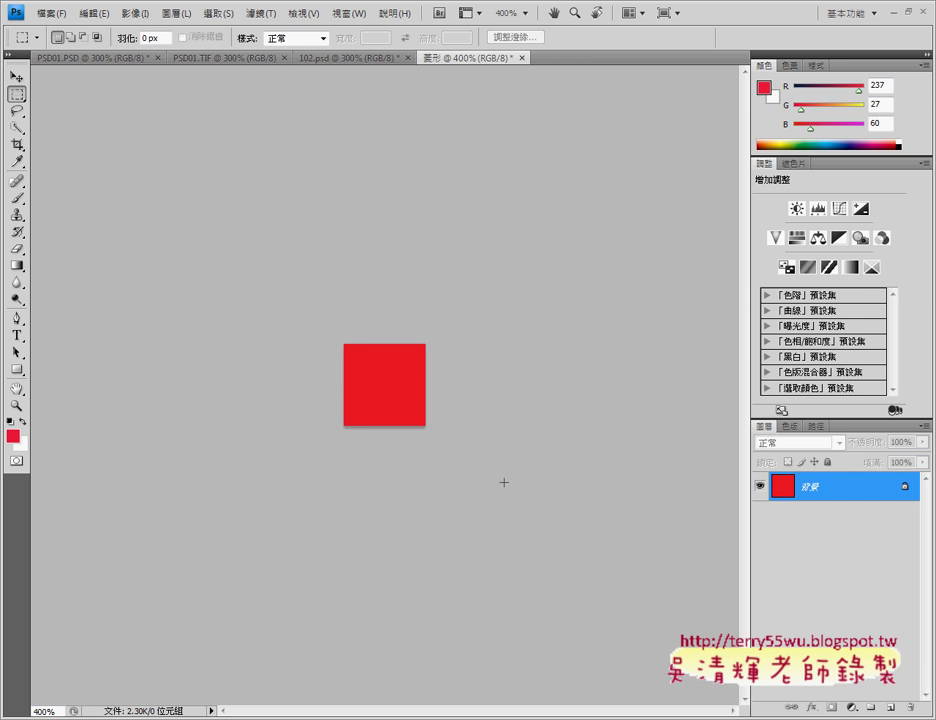
key(ctrl+a)
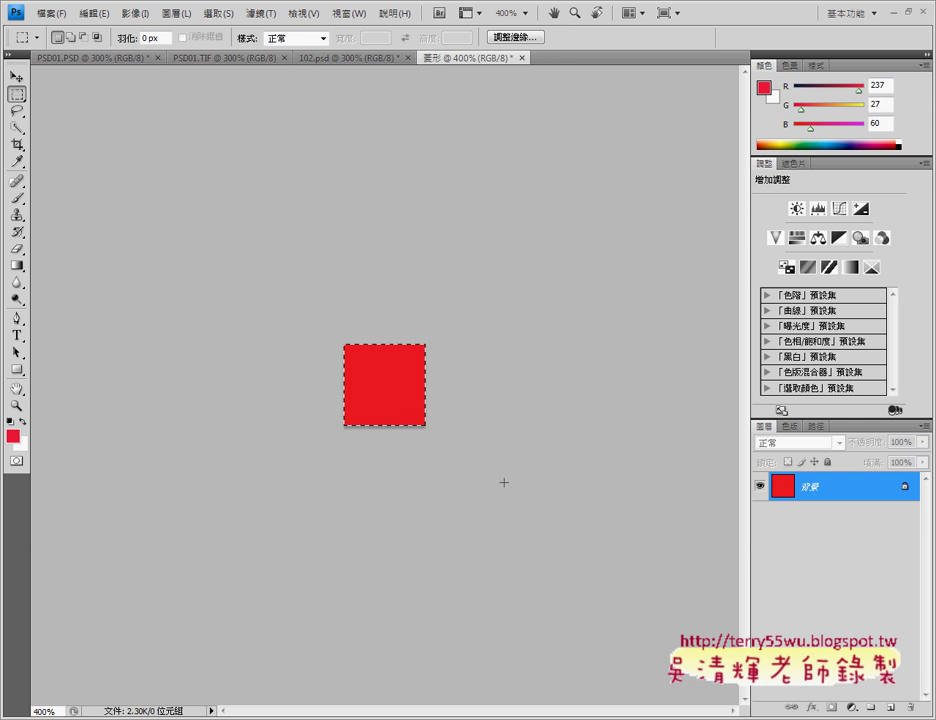
click(220, 14)
click(236, 46)
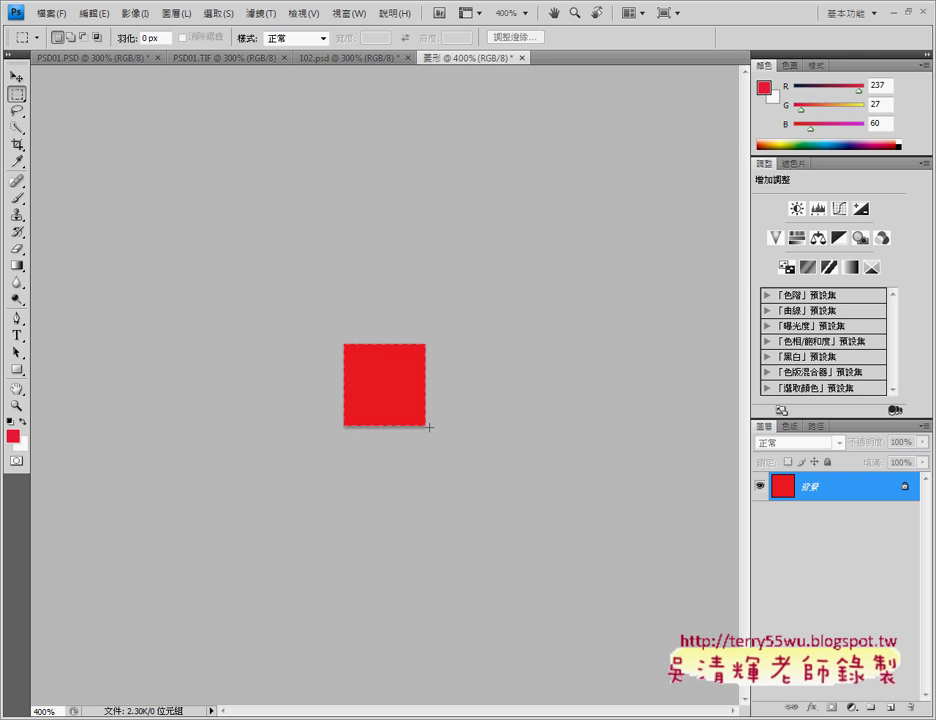
drag(429, 427, 426, 426)
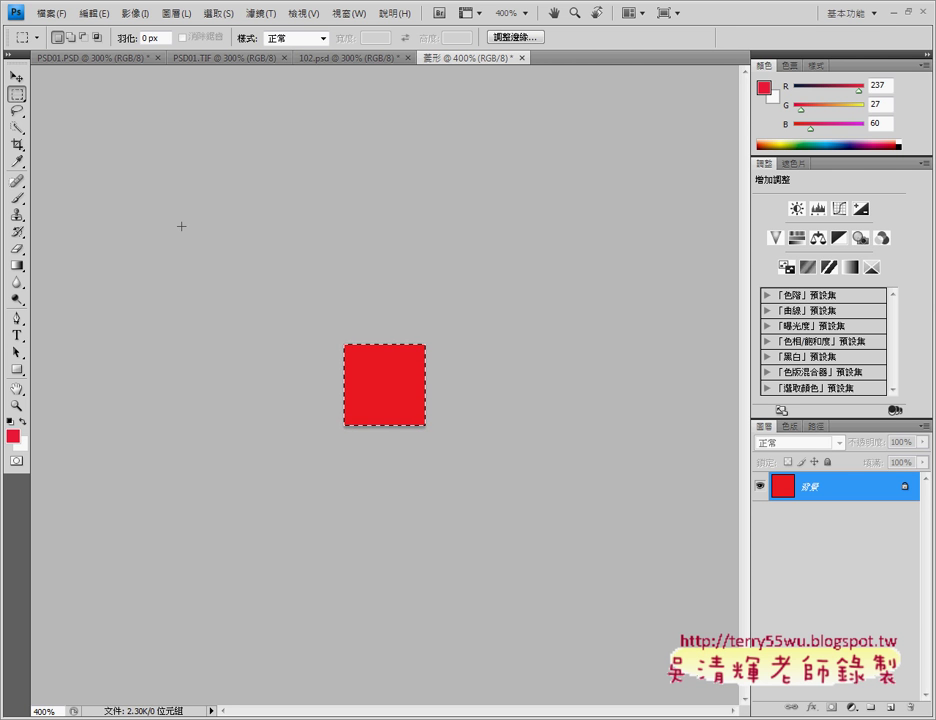
Step: Paste the red square into 102.psd between the mascot and the 頌春 calligraphy
click(329, 58)
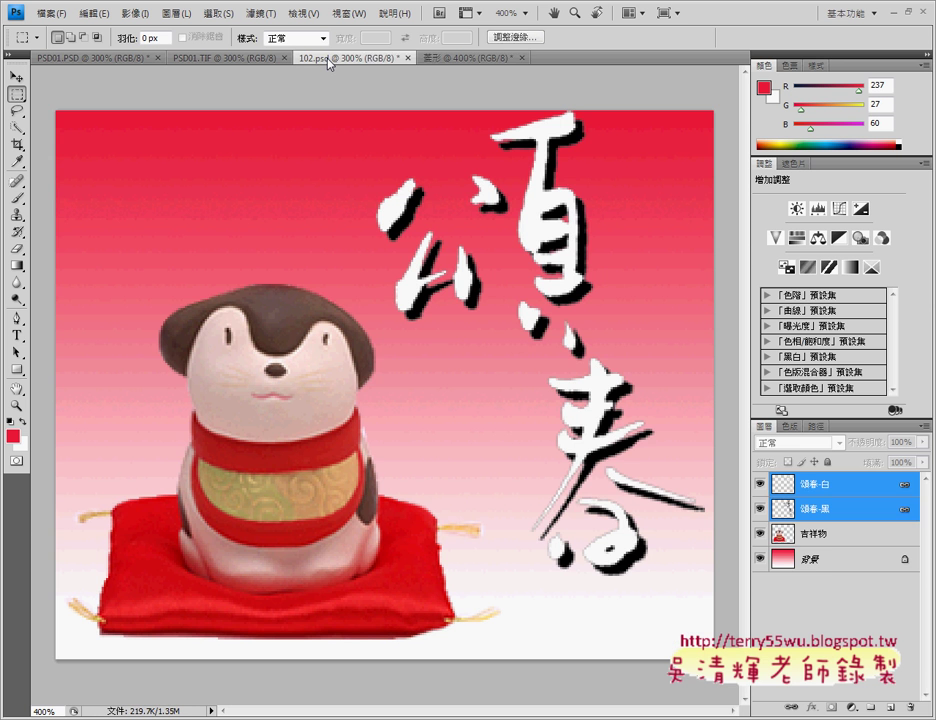
key(ctrl+v)
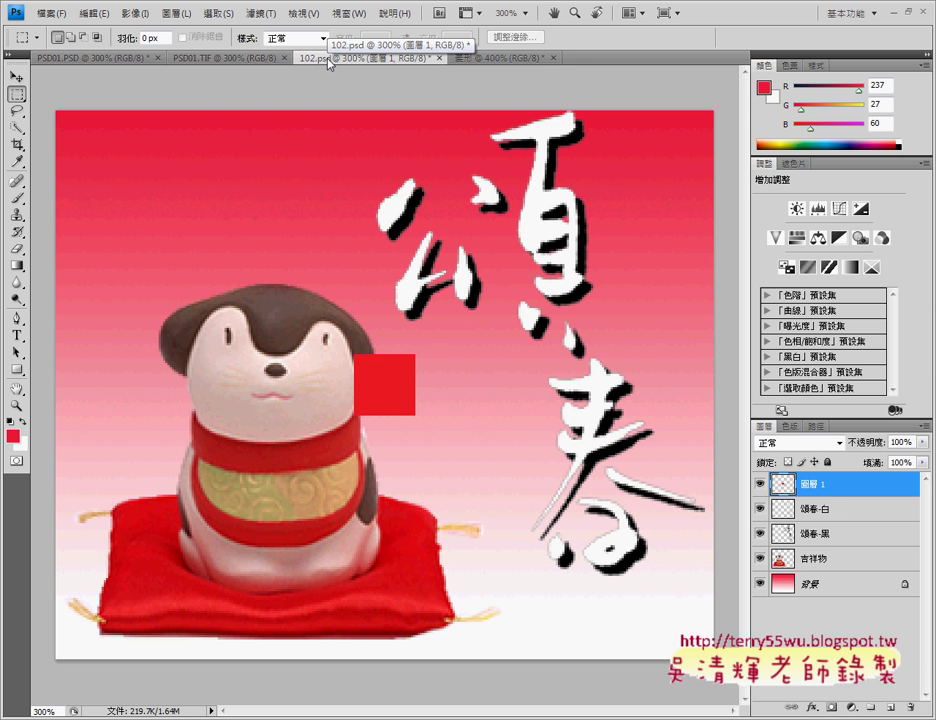
click(17, 77)
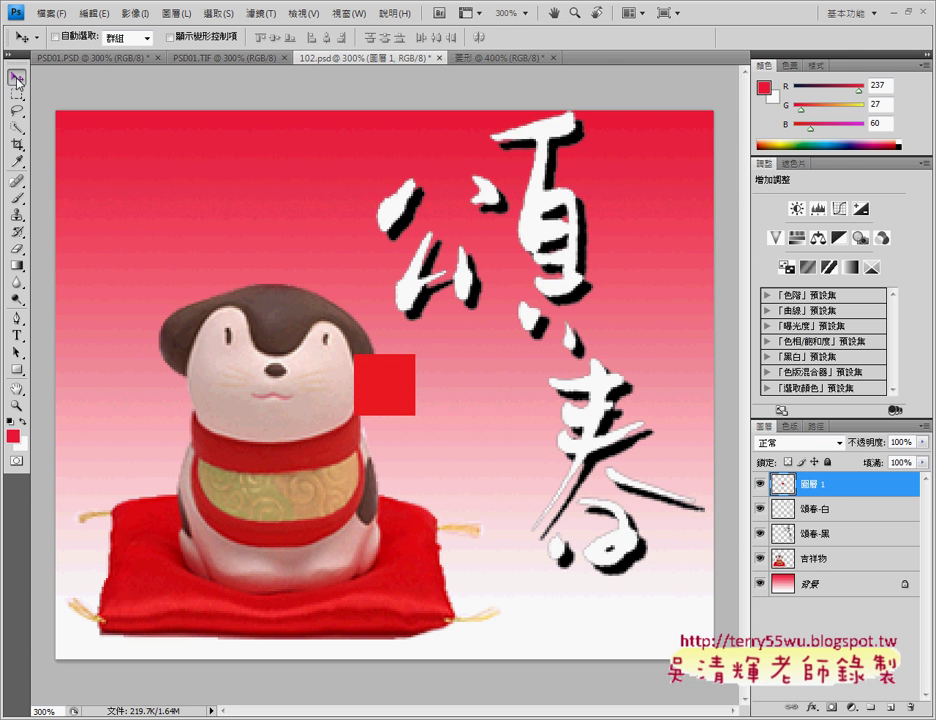
mouse_move(385, 390)
mouse_down()
mouse_move(458, 399)
mouse_move(460, 389)
mouse_up()
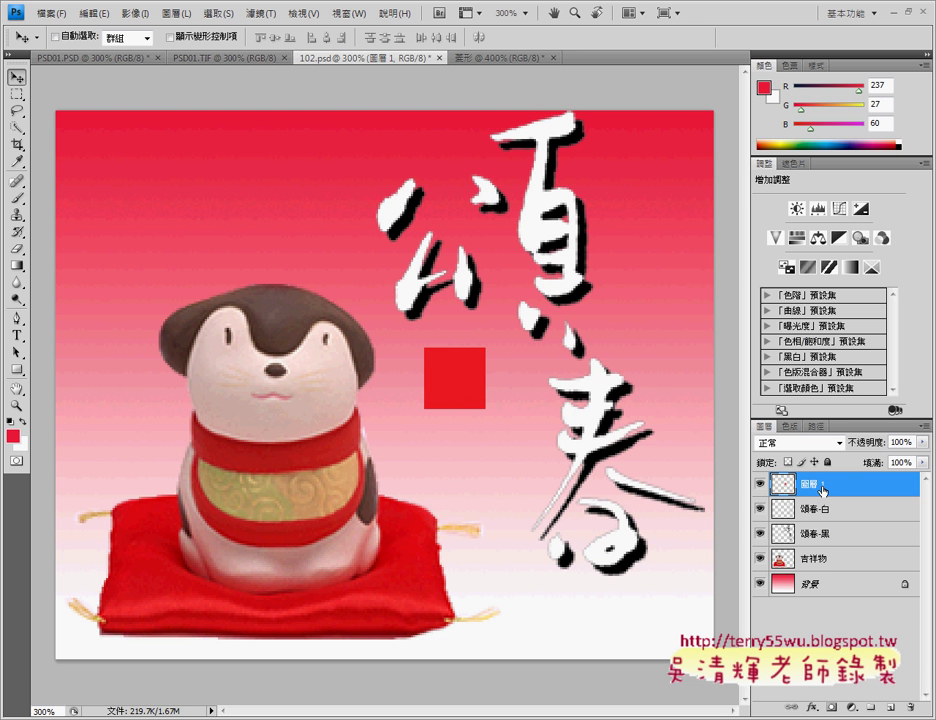
Step: Rename the red square's layer to 01
double_click(812, 486)
text(01)
key(Return)
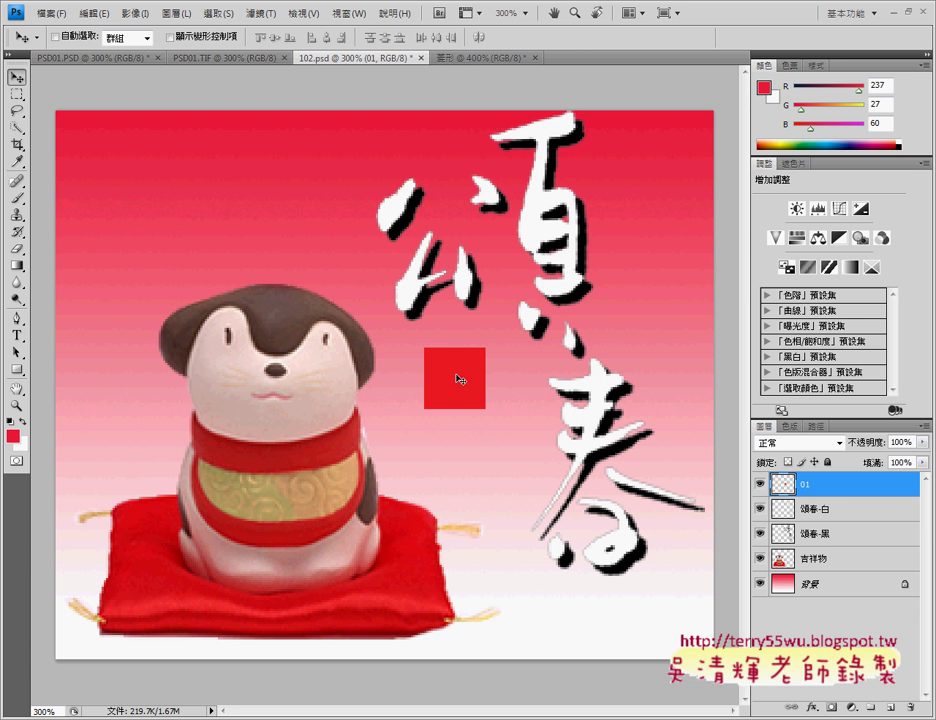
Step: Scale the red square to 85% and rotate it 45° into a diamond
key(ctrl+t)
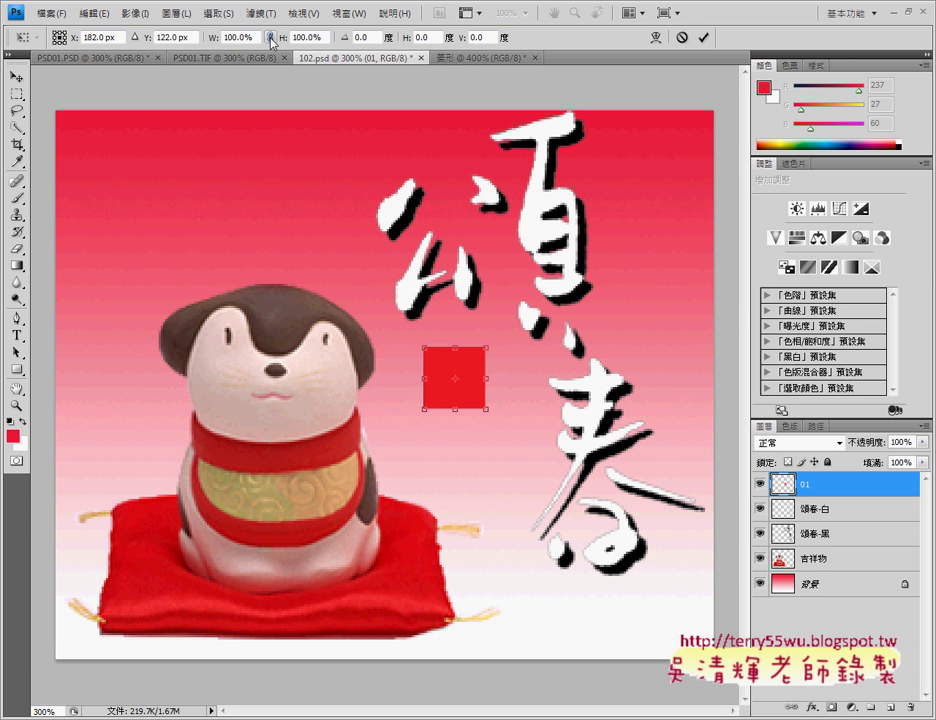
mouse_move(237, 38)
mouse_down()
mouse_move(190, 42)
mouse_move(290, 55)
mouse_up()
text(85)
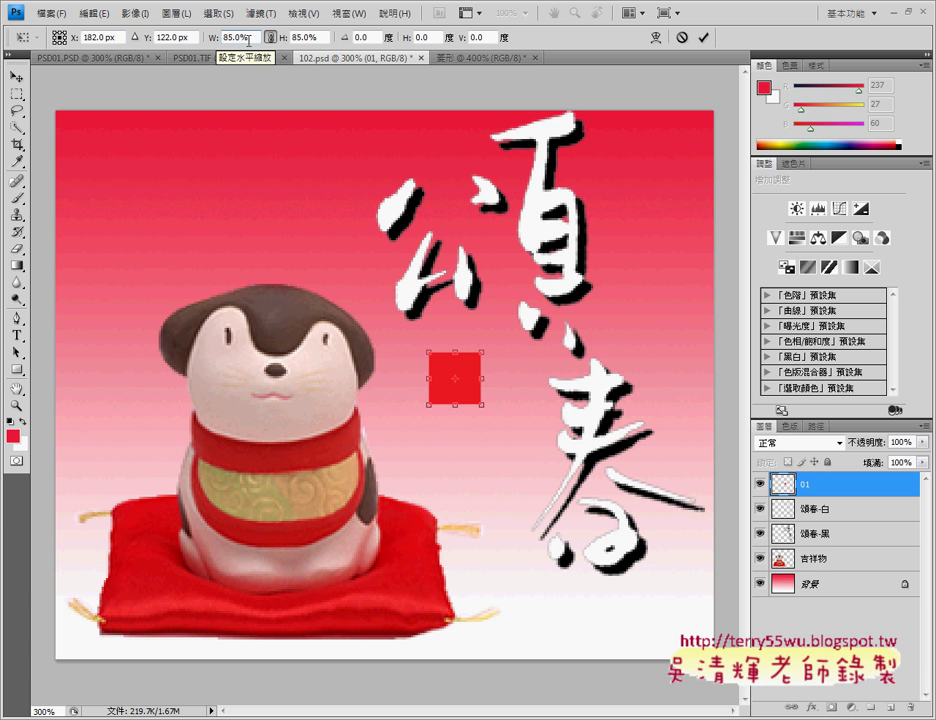
drag(365, 38, 349, 46)
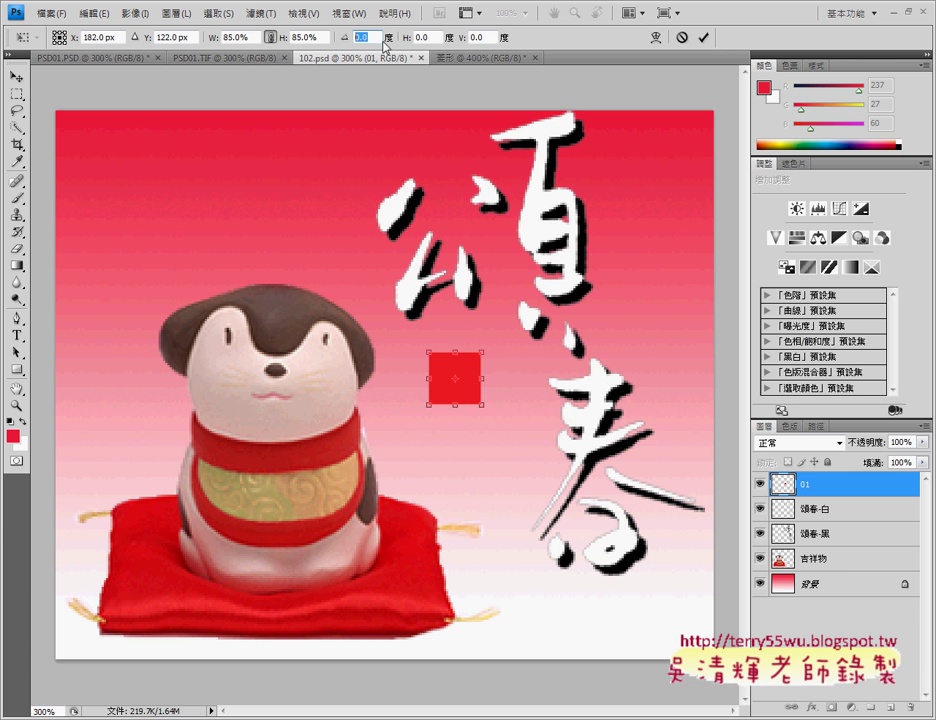
text(45)
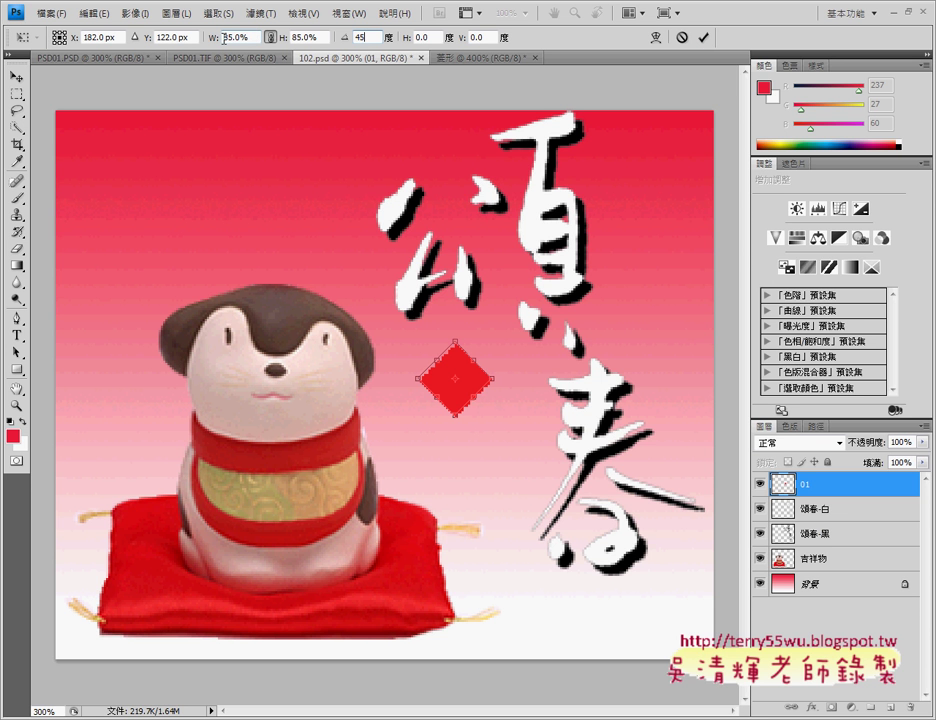
click(703, 37)
Step: Position the diamond just left of 春, matching the PSD01.TIF reference
drag(462, 382, 493, 371)
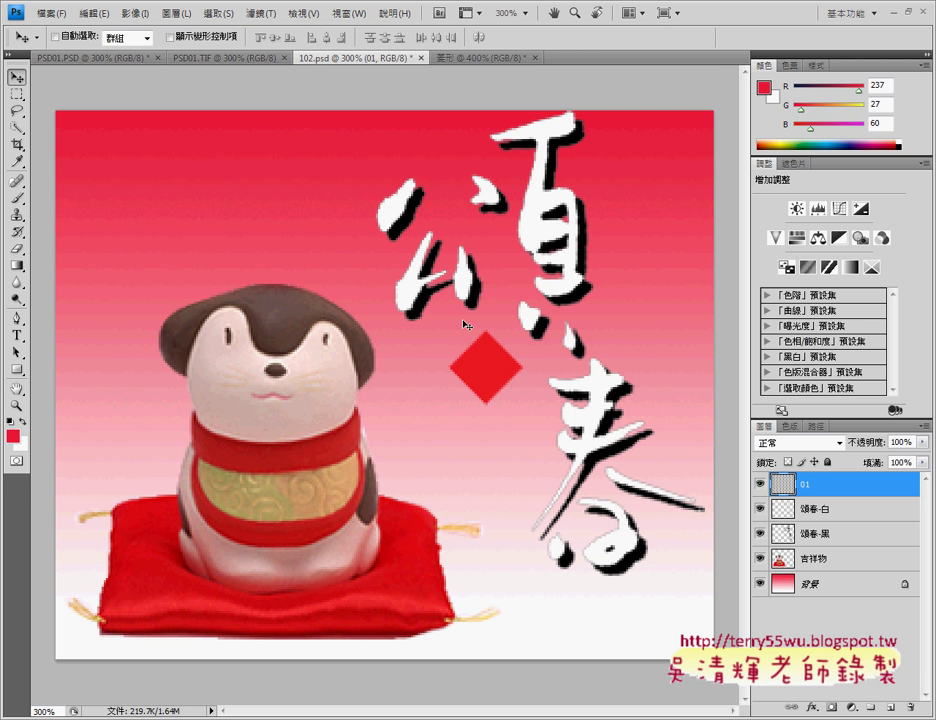
click(252, 60)
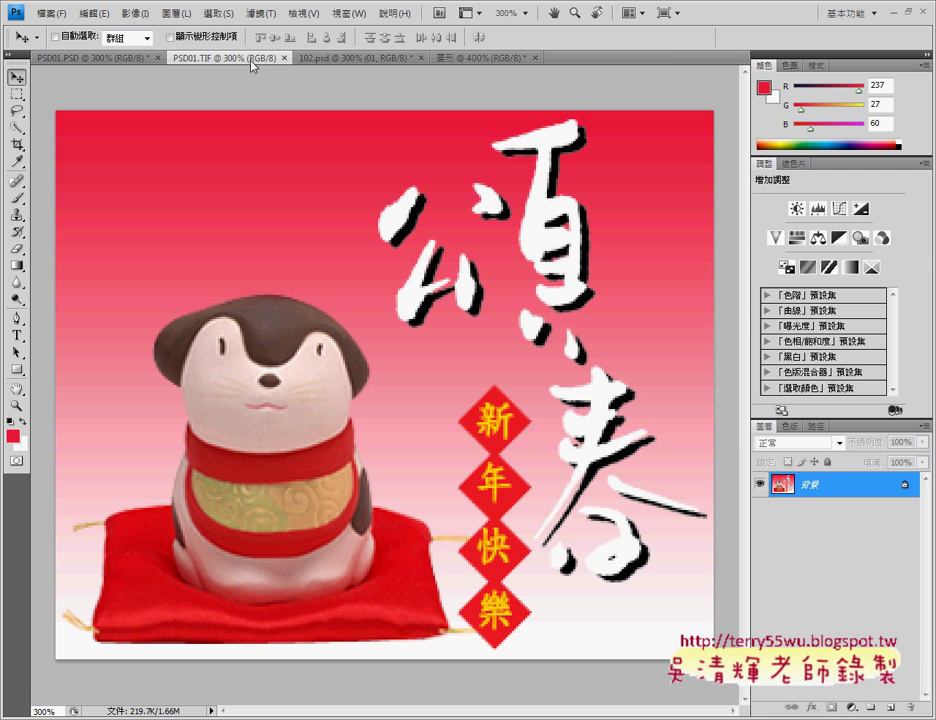
click(335, 59)
mouse_move(499, 399)
mouse_down()
mouse_move(514, 417)
mouse_move(490, 418)
mouse_up()
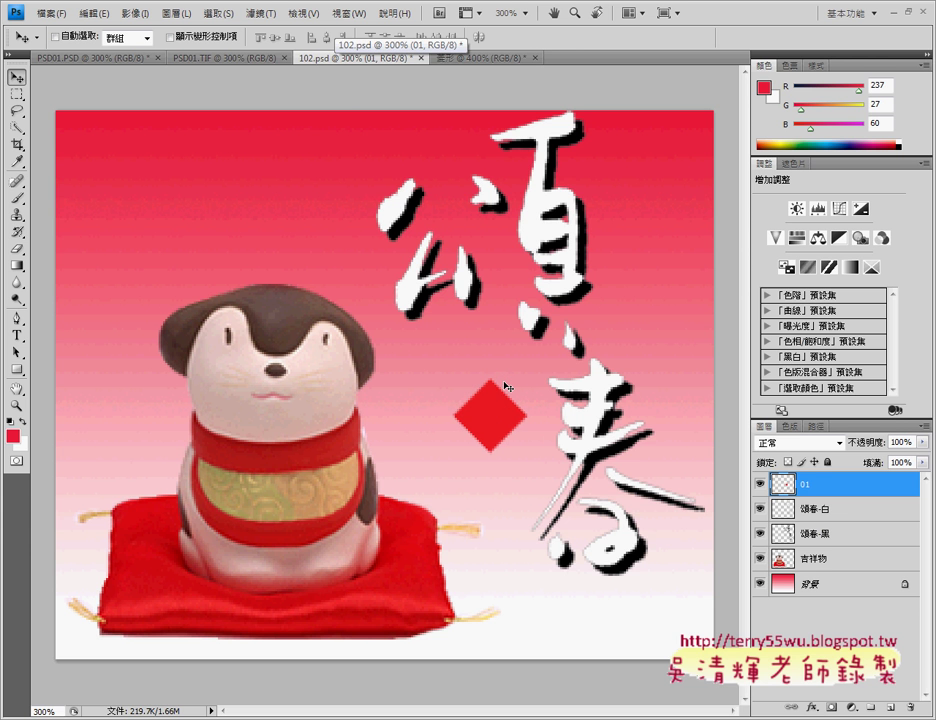
click(244, 57)
click(338, 60)
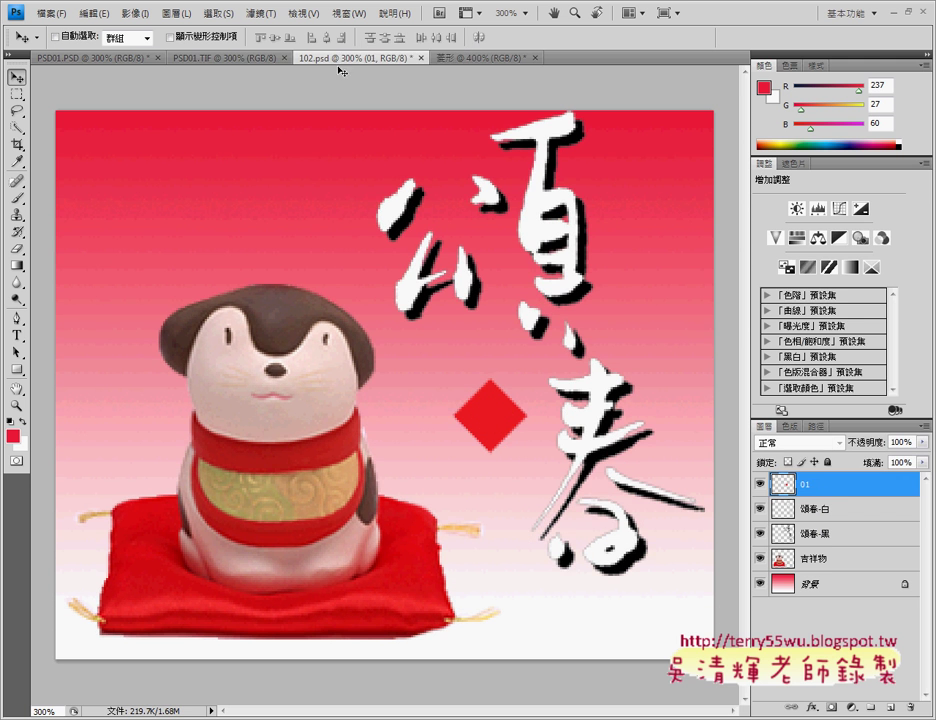
Step: Duplicate the diamond as layer 02 and place it touching below the first
right_click(795, 485)
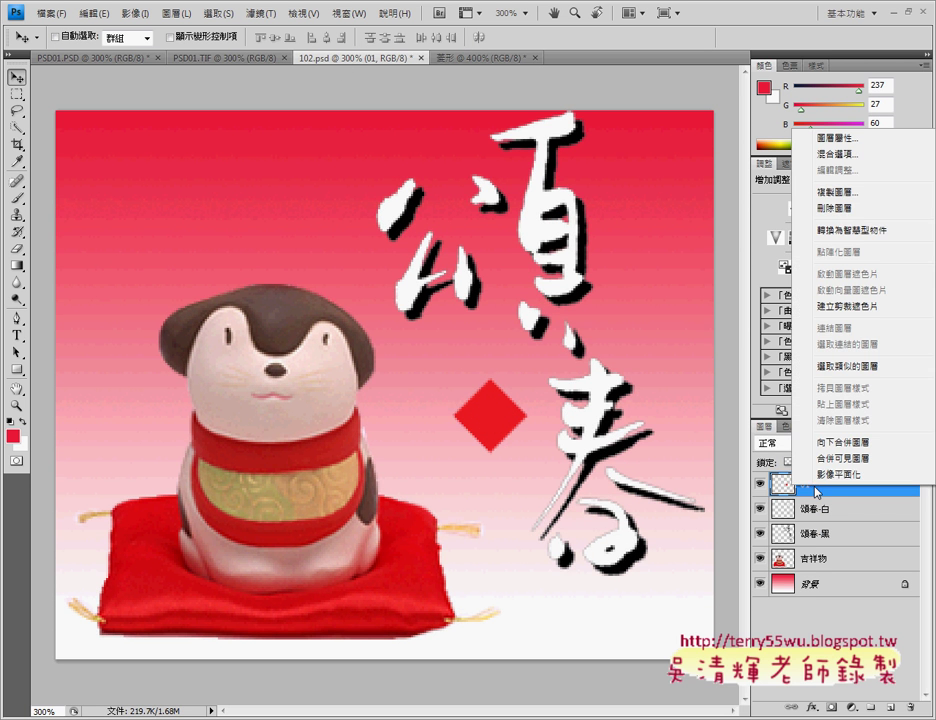
click(840, 197)
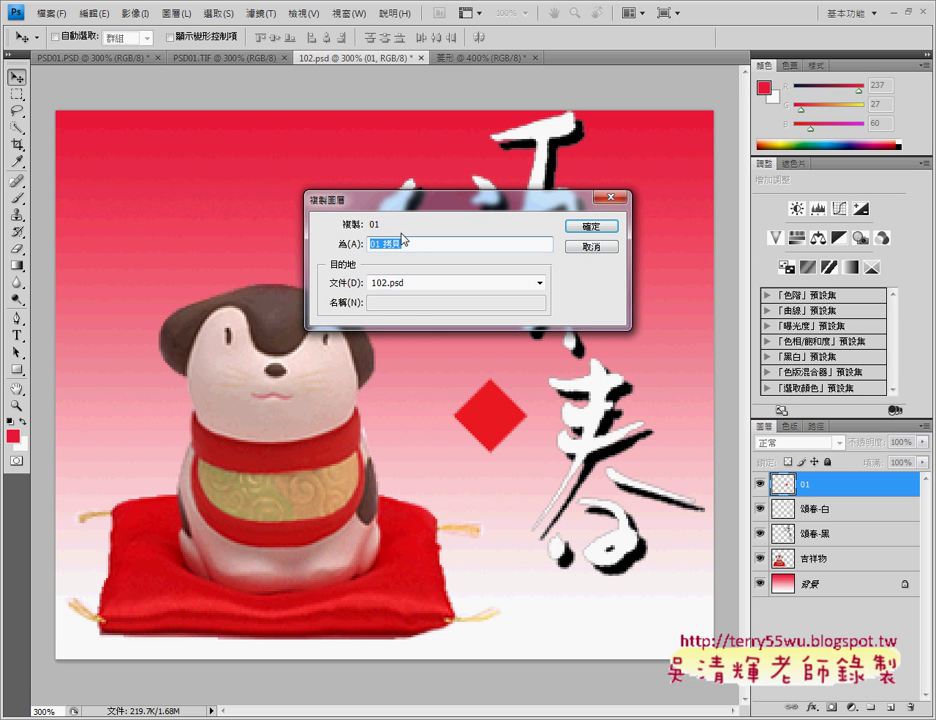
text(02)
key(Return)
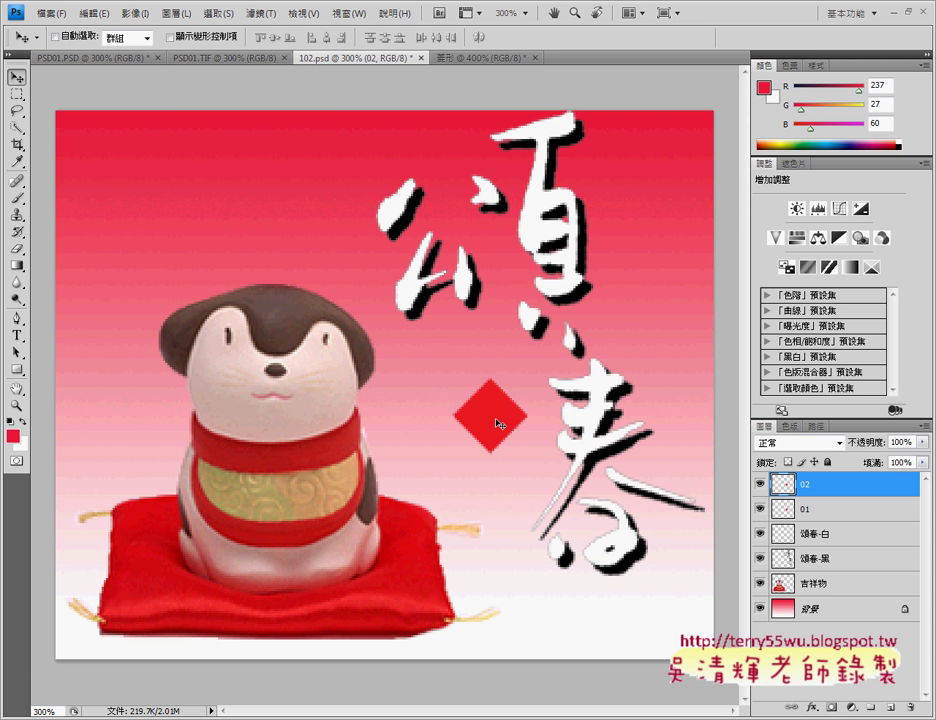
drag(497, 423, 500, 489)
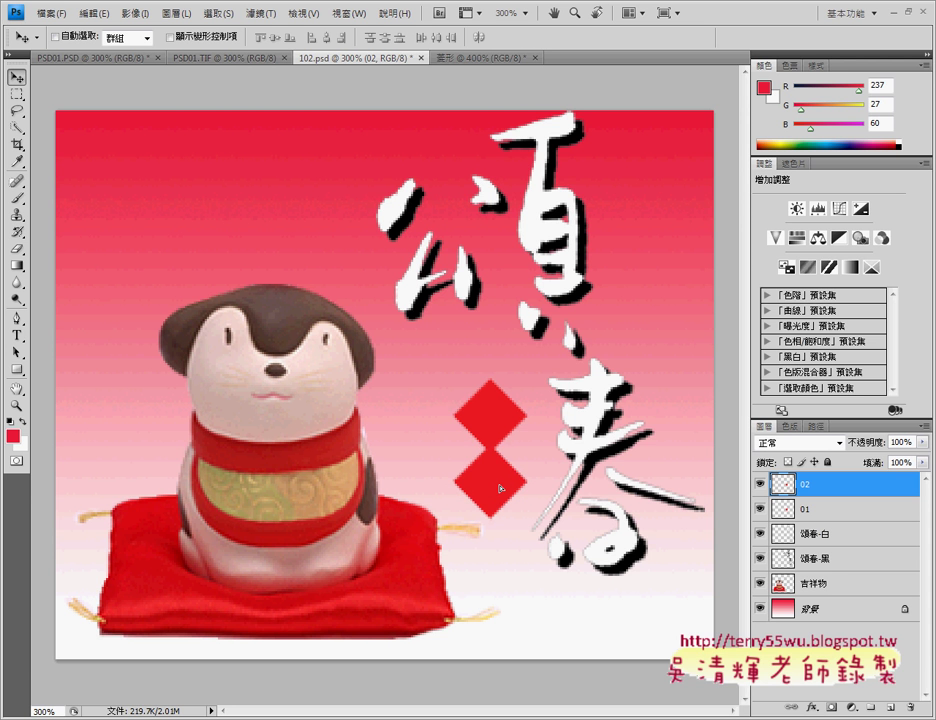
key(Up)
click(249, 58)
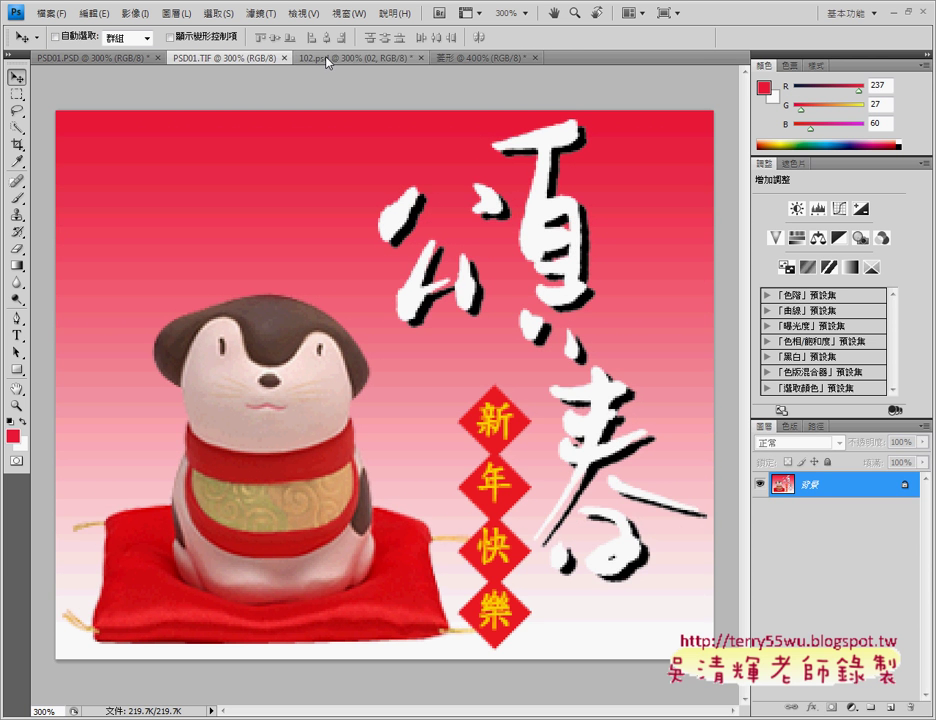
click(326, 58)
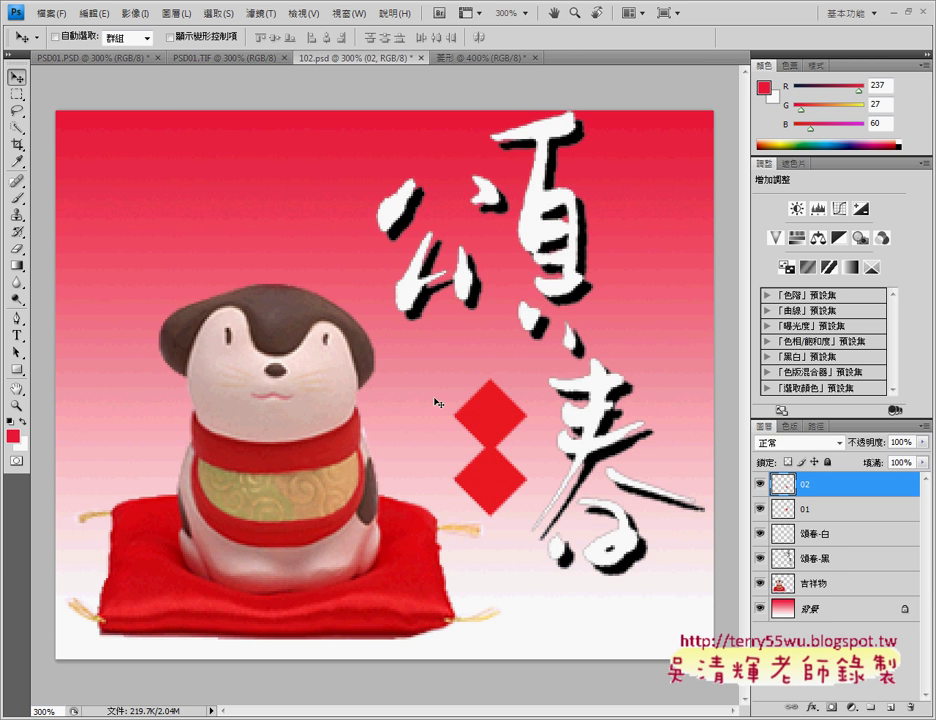
Step: Duplicate it as layer 03 and move it below the second diamond
right_click(793, 486)
click(835, 190)
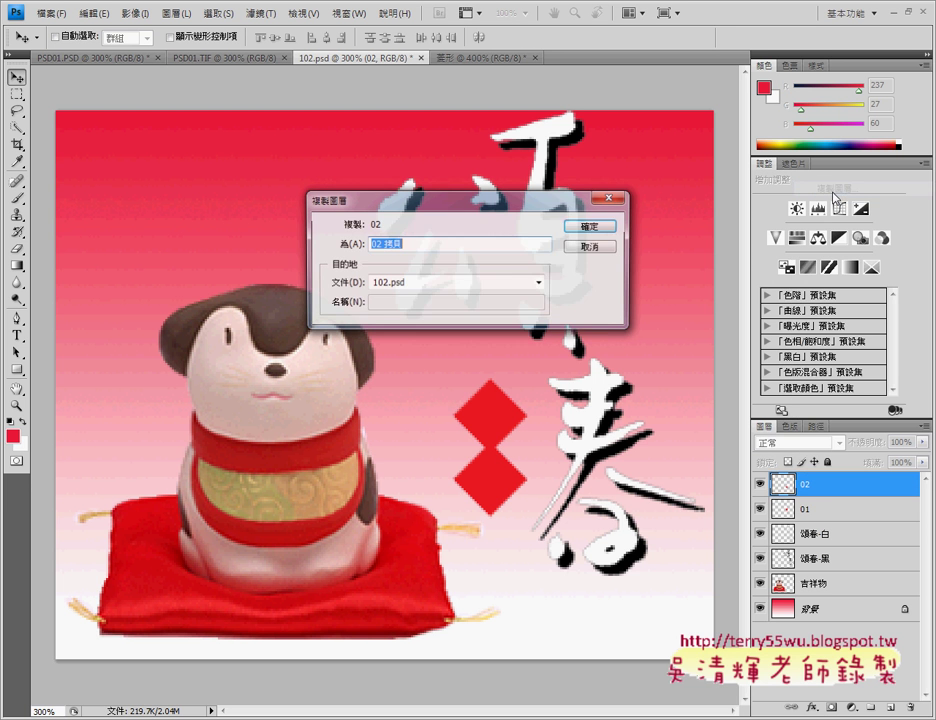
text(03)
key(Return)
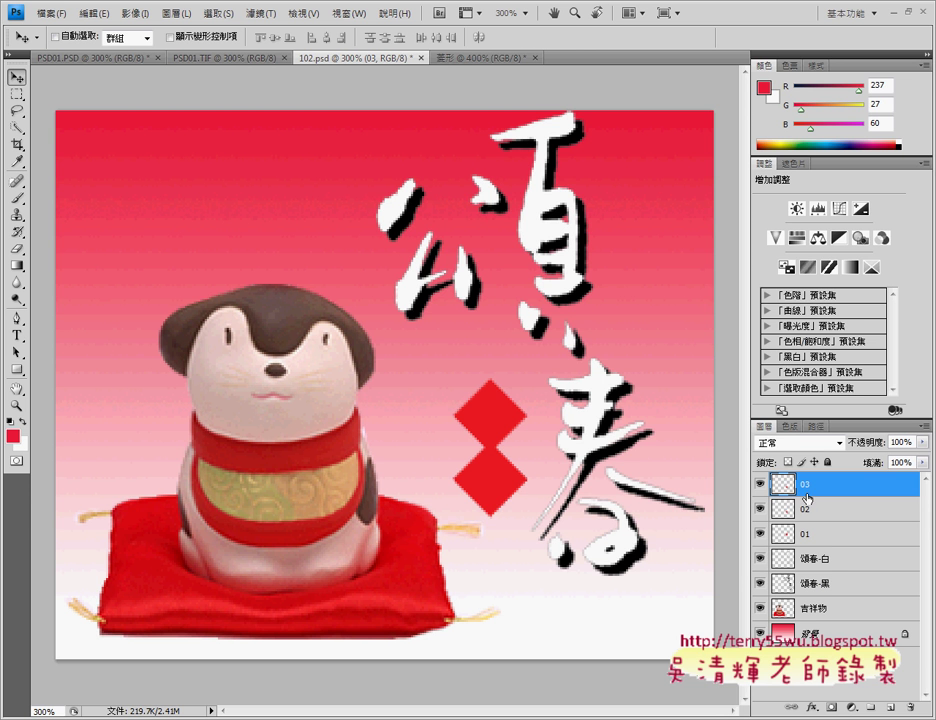
drag(493, 489, 497, 551)
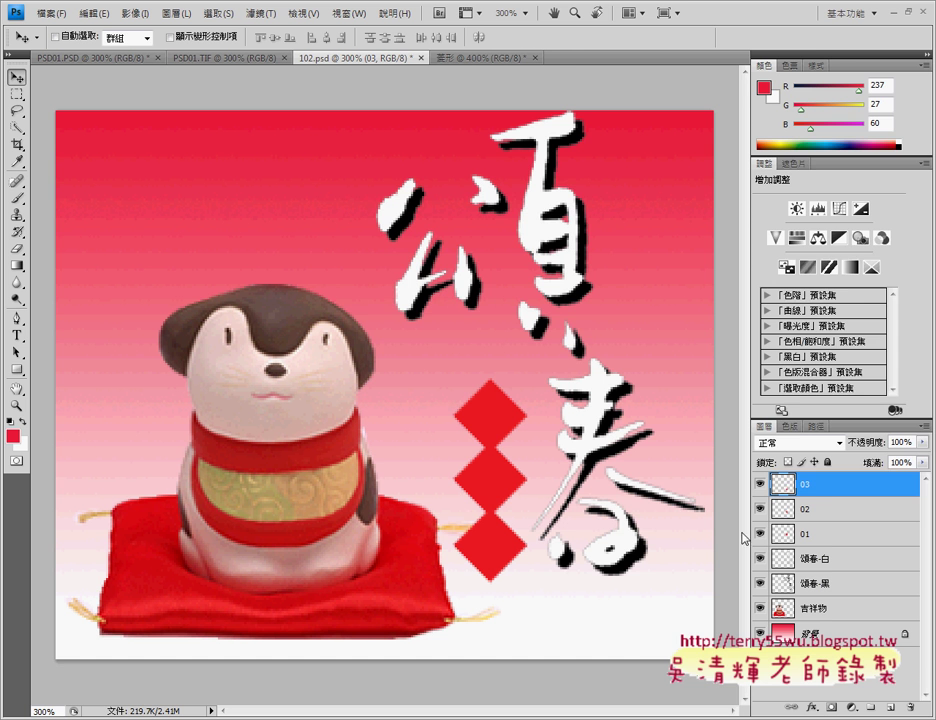
Step: Add a fourth diamond on layer 04 tucked below the third, checking the reference
right_click(828, 487)
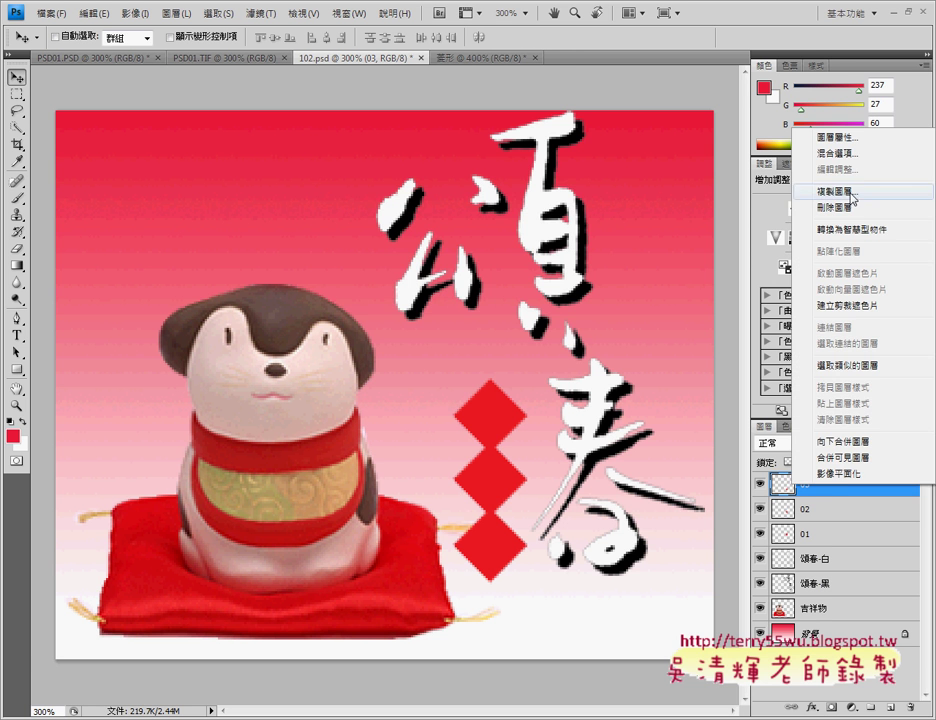
click(838, 190)
text(04)
key(Return)
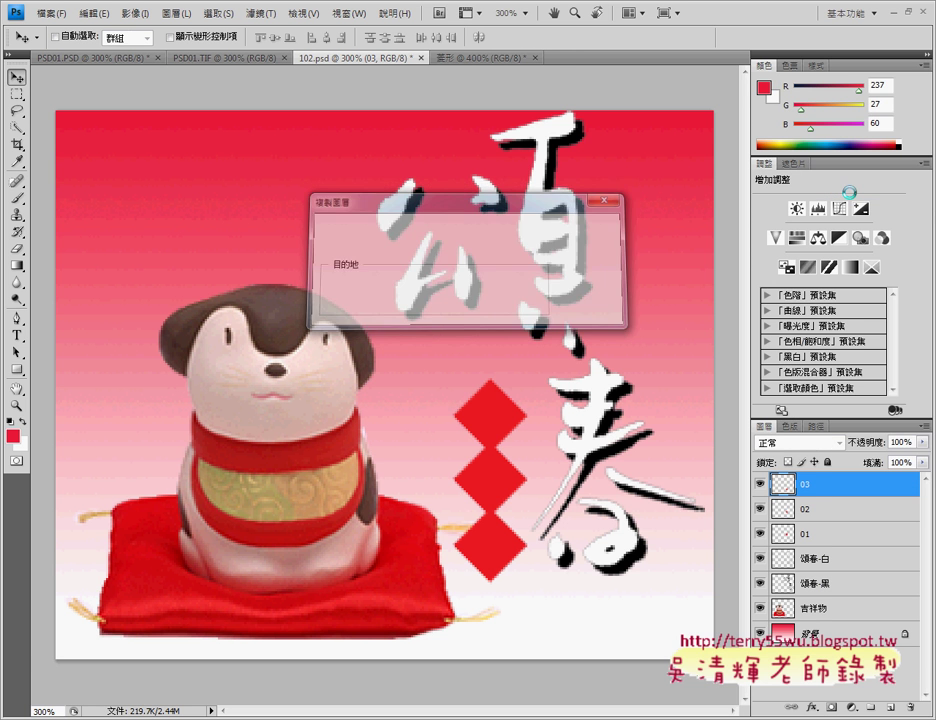
drag(491, 566, 492, 628)
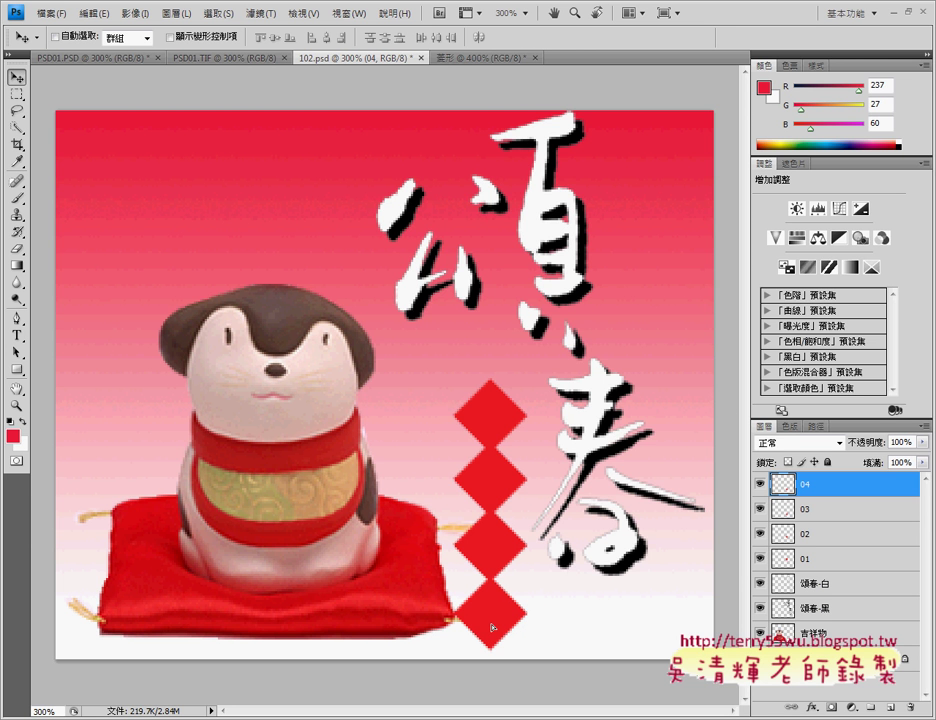
drag(492, 628, 491, 624)
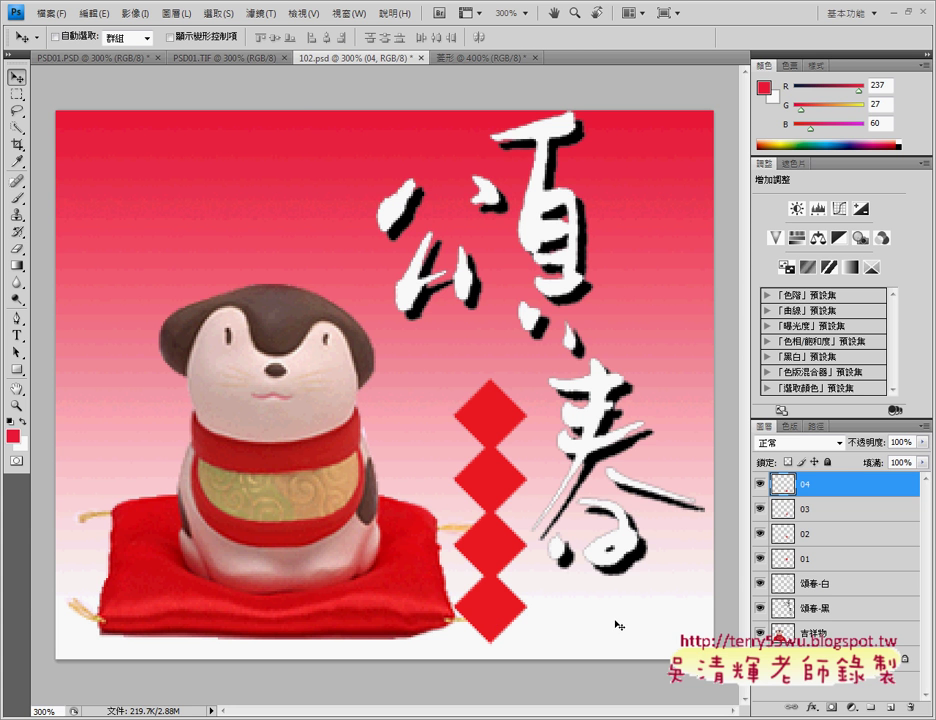
click(239, 62)
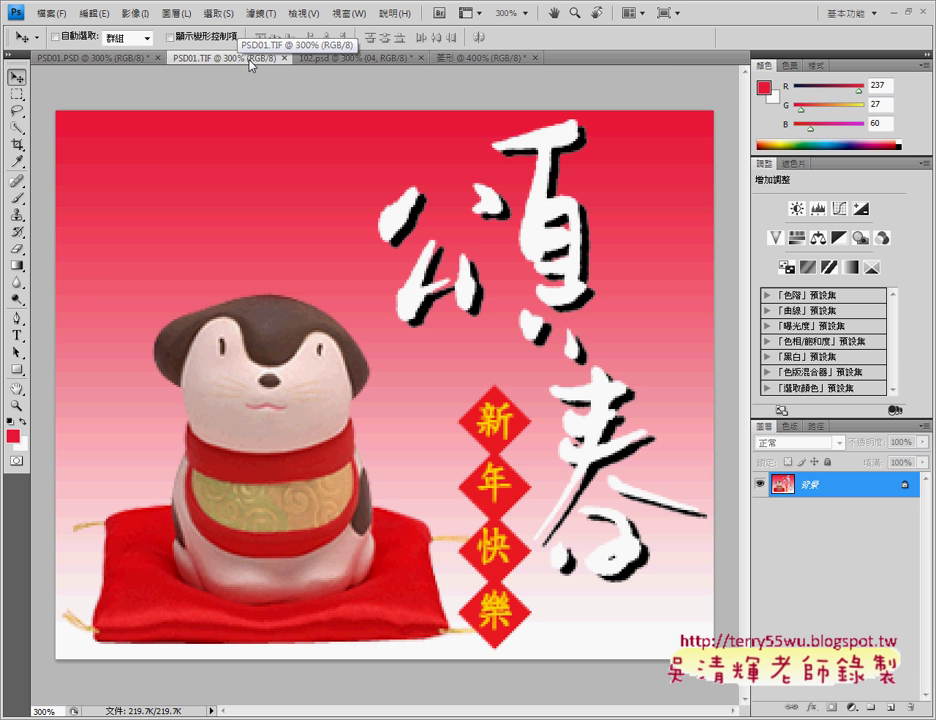
click(318, 58)
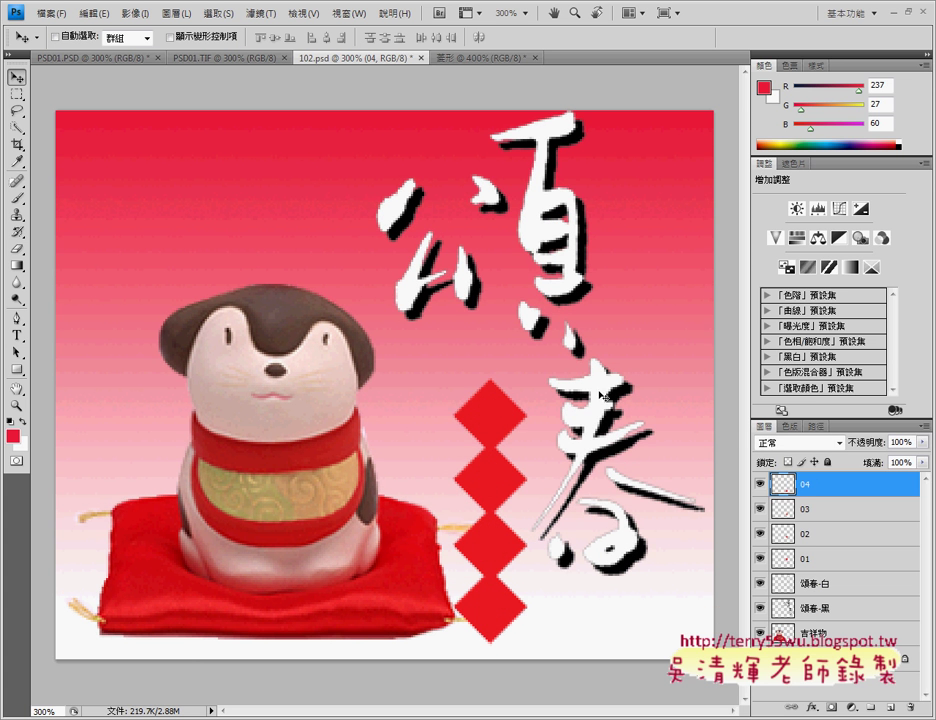
Step: Link diamond layers 01–04 and nudge the linked diamond column slightly right
shift+click(817, 565)
right_click(817, 567)
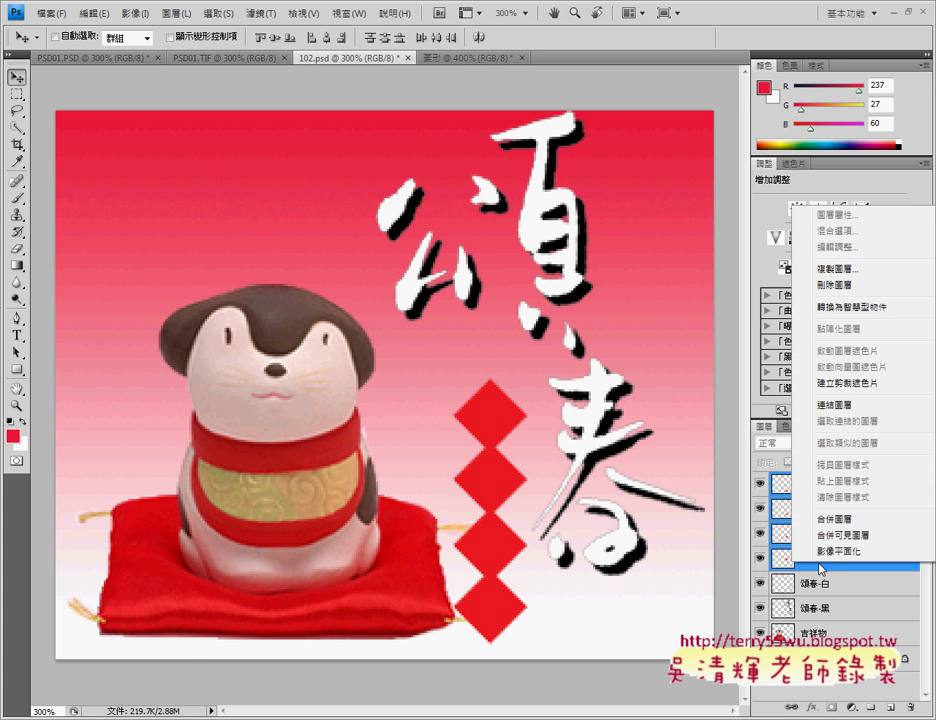
click(830, 408)
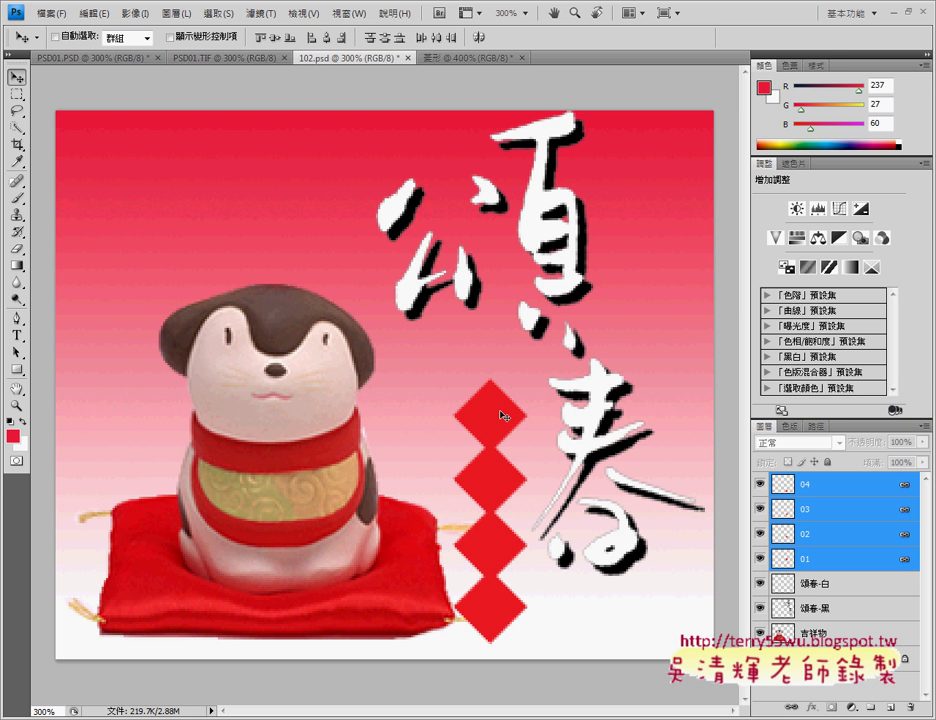
drag(503, 416, 512, 416)
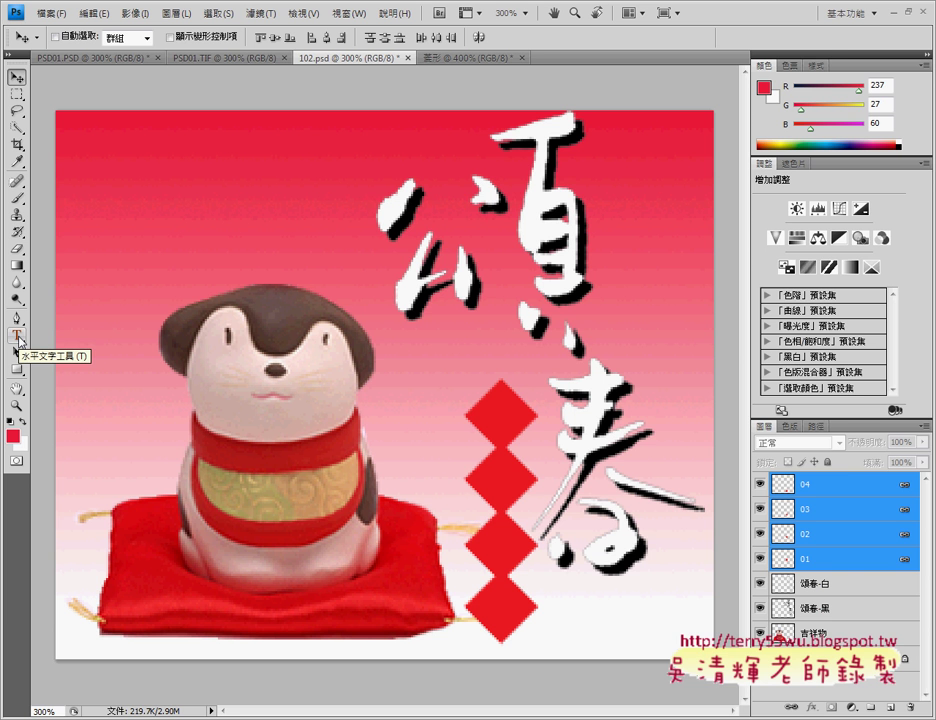
Step: Switch to the Vertical Type Tool and show the Character panel
click(18, 337)
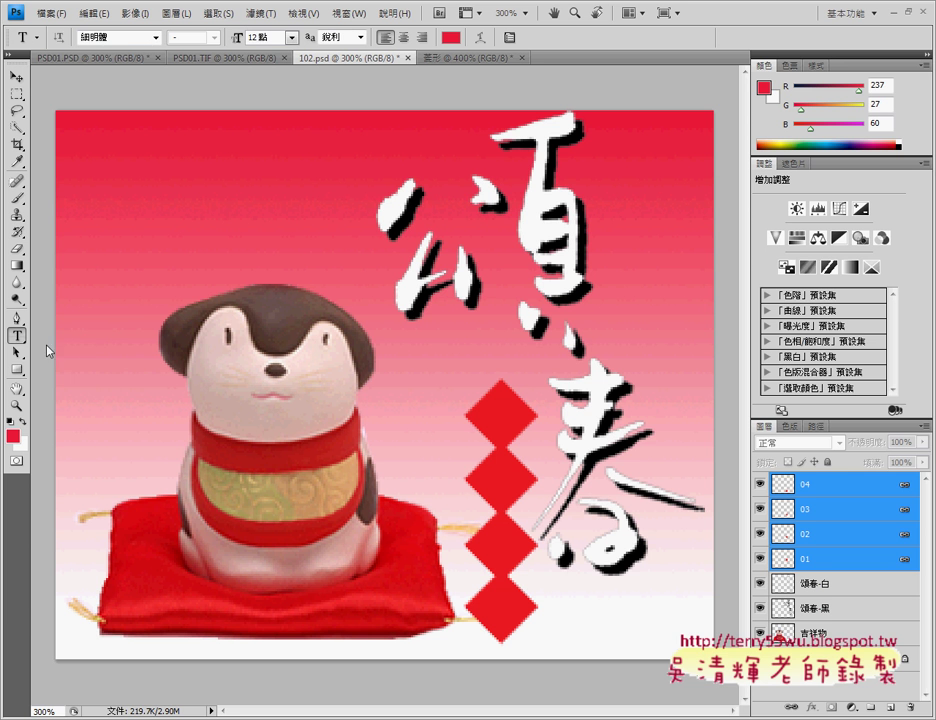
right_click(15, 338)
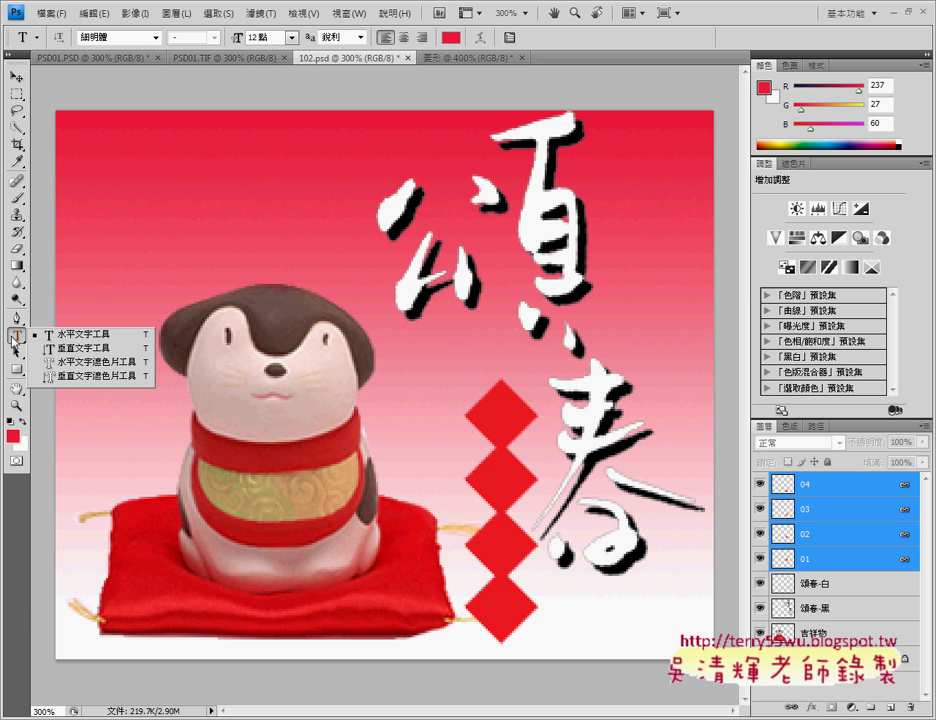
click(86, 349)
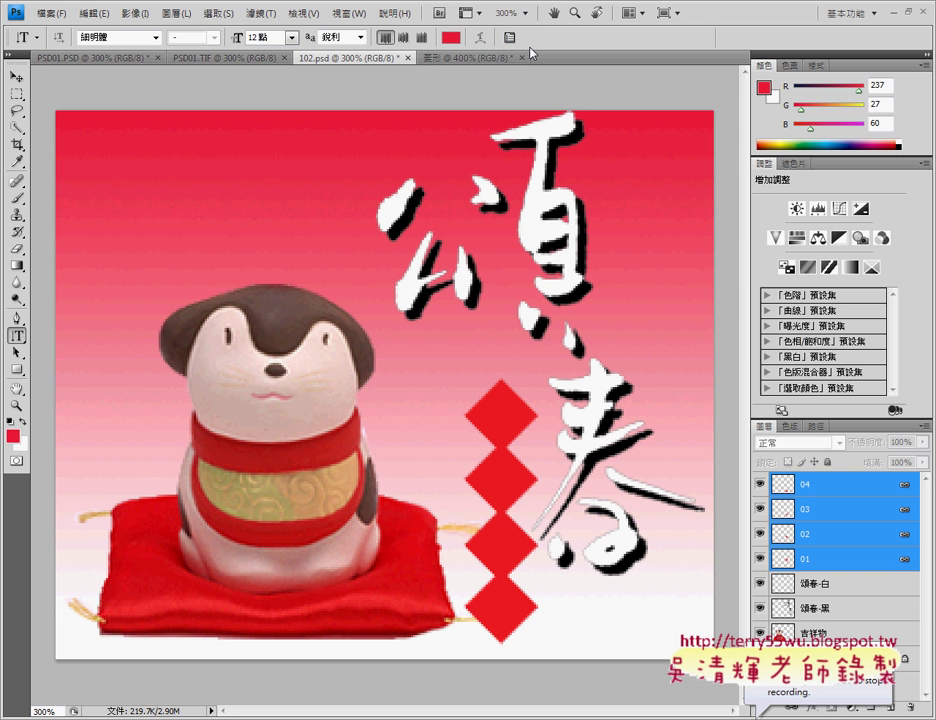
click(509, 37)
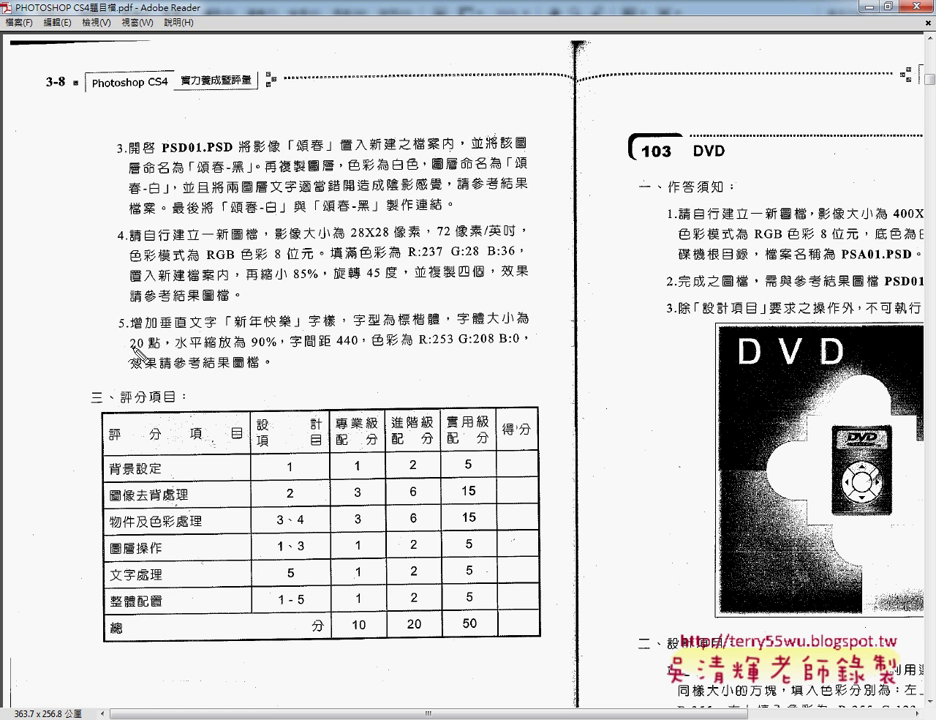
Step: Mark item 5's font, 20 pt size, scale, 440 tracking and R253 G208 colour, then clear the marks
drag(396, 327, 440, 327)
drag(130, 350, 268, 349)
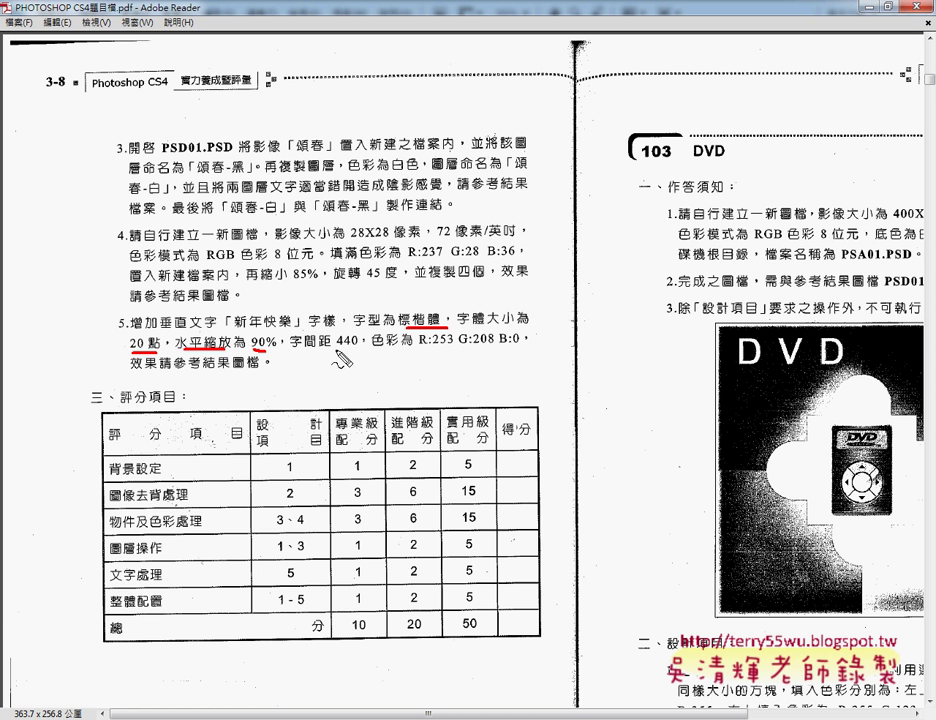
drag(336, 350, 360, 349)
drag(420, 350, 494, 350)
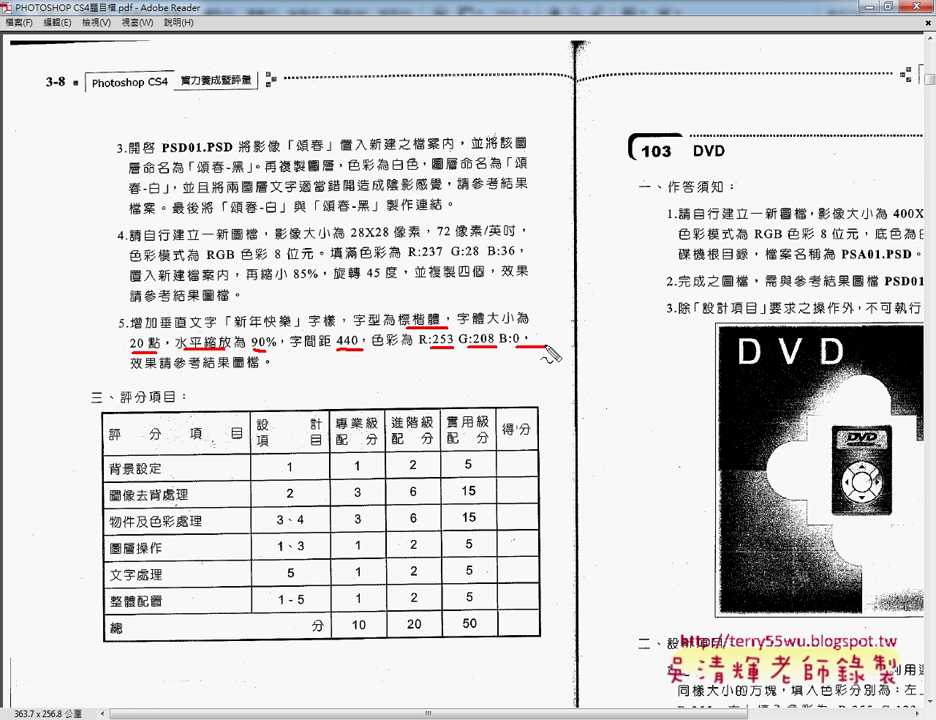
key(Escape)
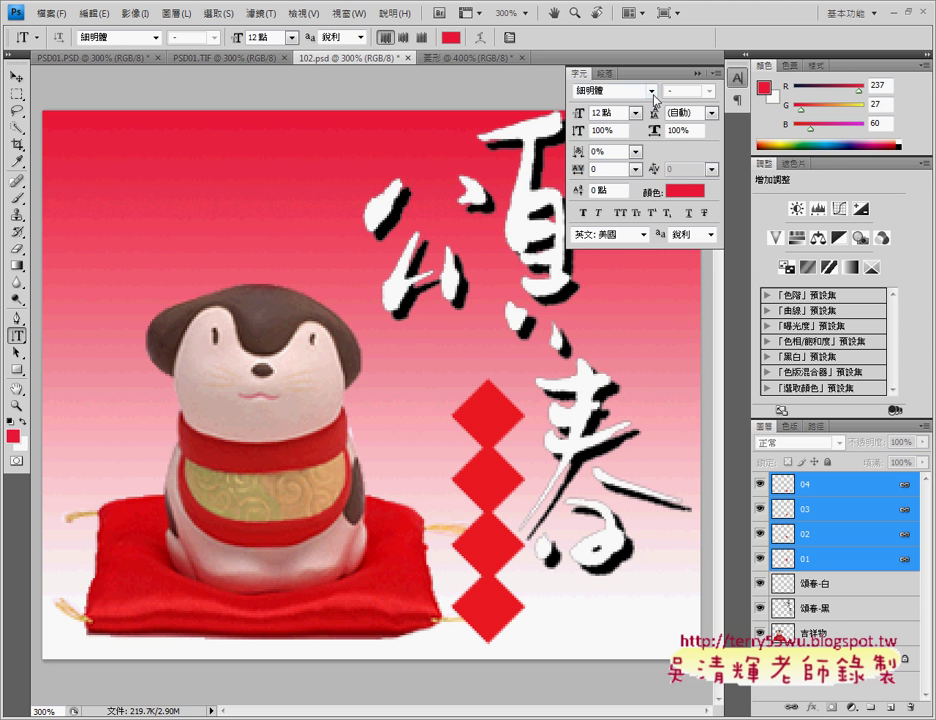
Step: Set the Character panel to 標楷體, 20 pt size, 90% horizontal scale and 440 tracking
click(652, 91)
click(660, 207)
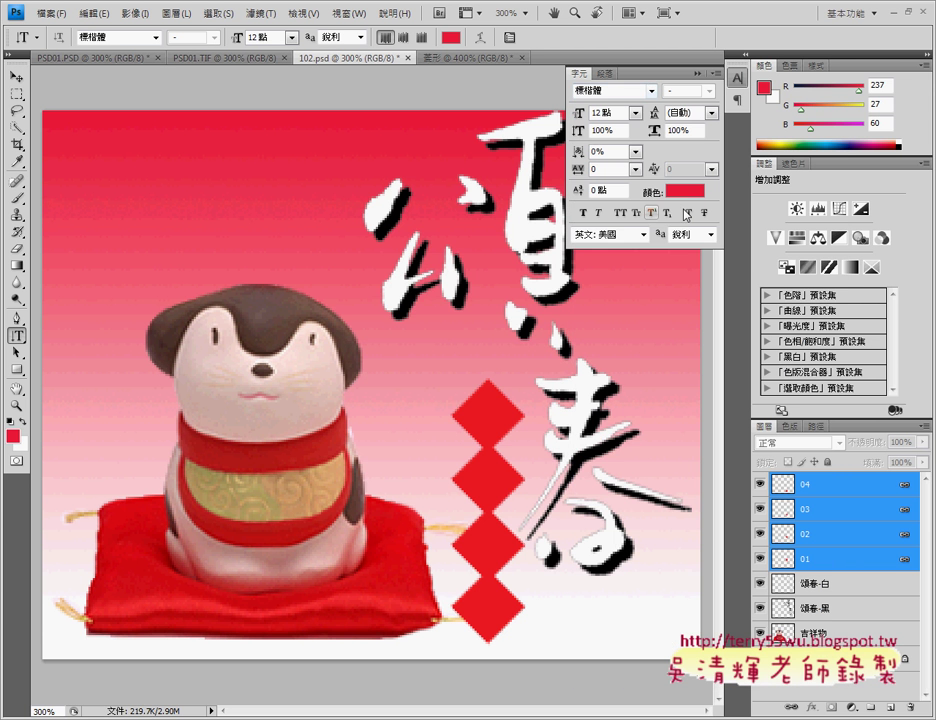
double_click(599, 113)
text(20)
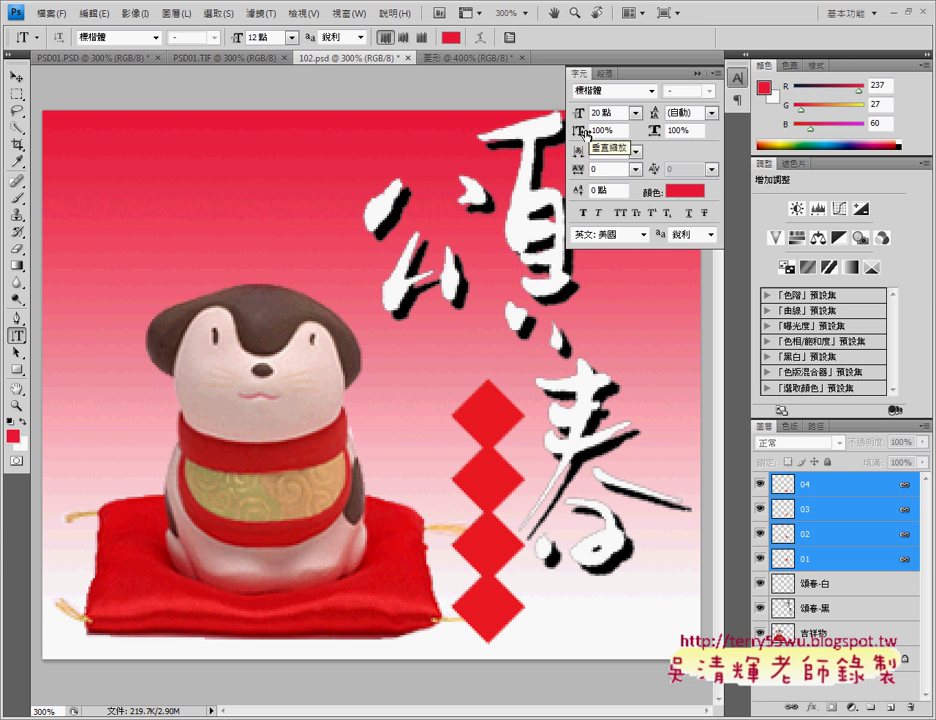
click(655, 135)
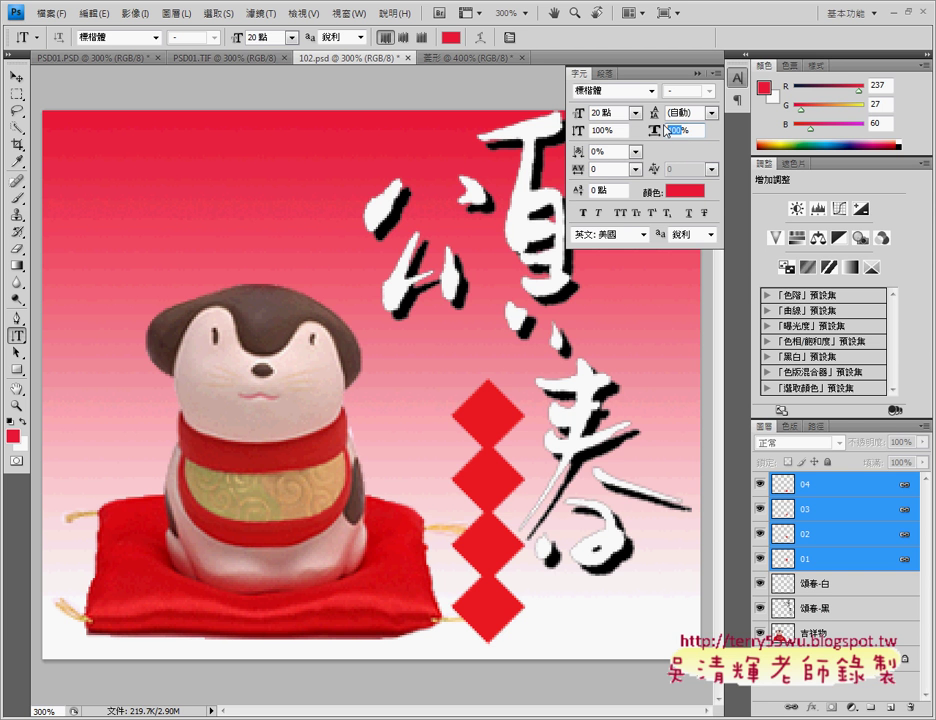
text(90)
click(606, 170)
text(40)
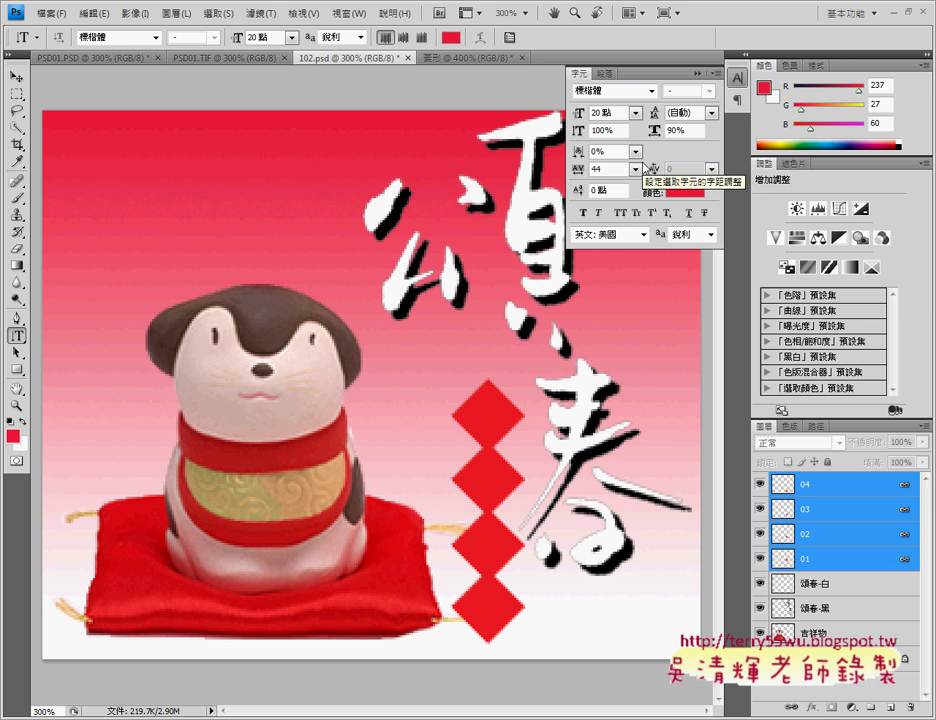
Step: Set the text colour to yellow R253 G208 B0, checking the values against the PDF
click(686, 190)
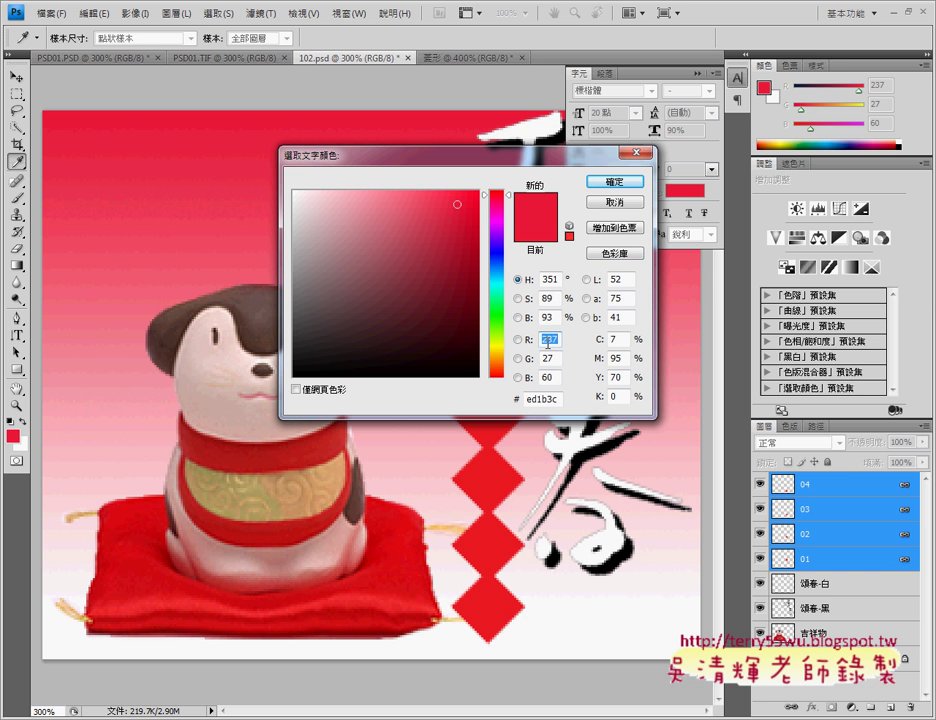
text(253)
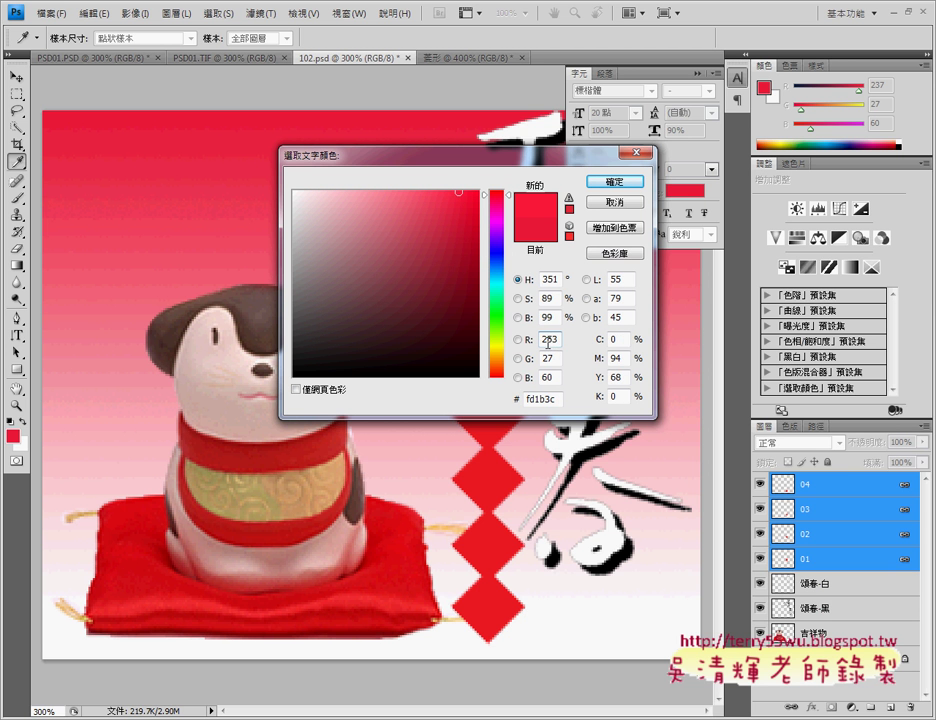
key(Tab)
key(Tab)
text(0)
key(shift+Tab)
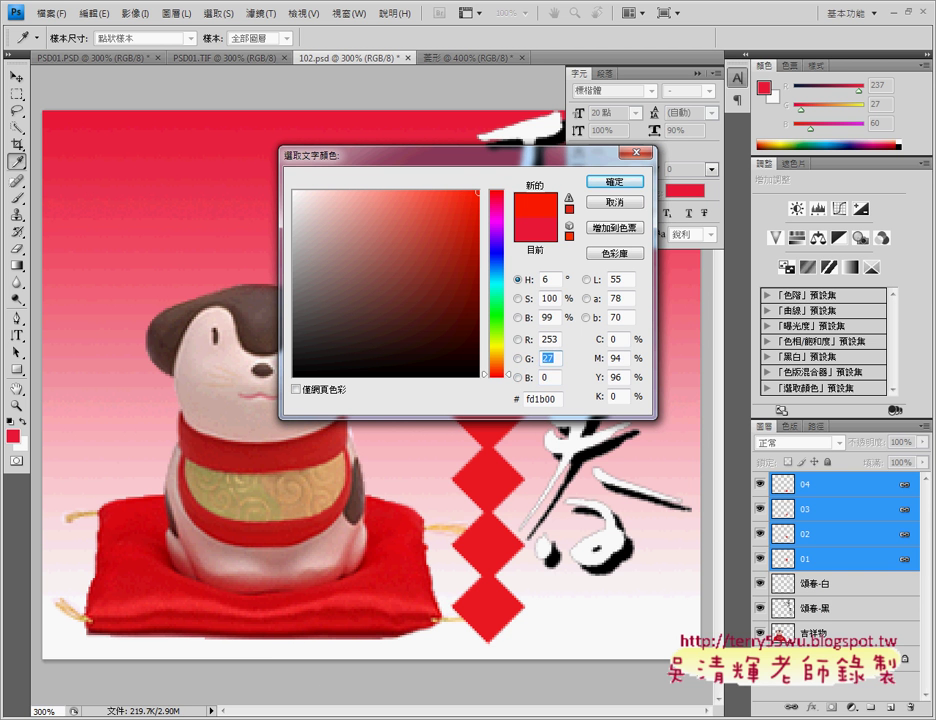
key(alt+Tab)
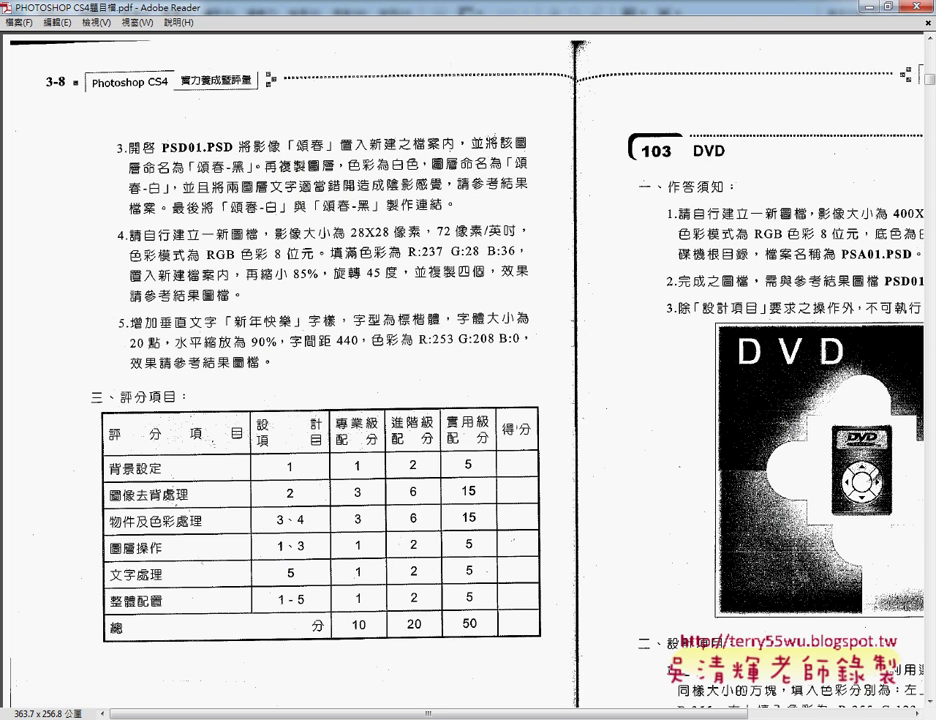
key(alt+Tab)
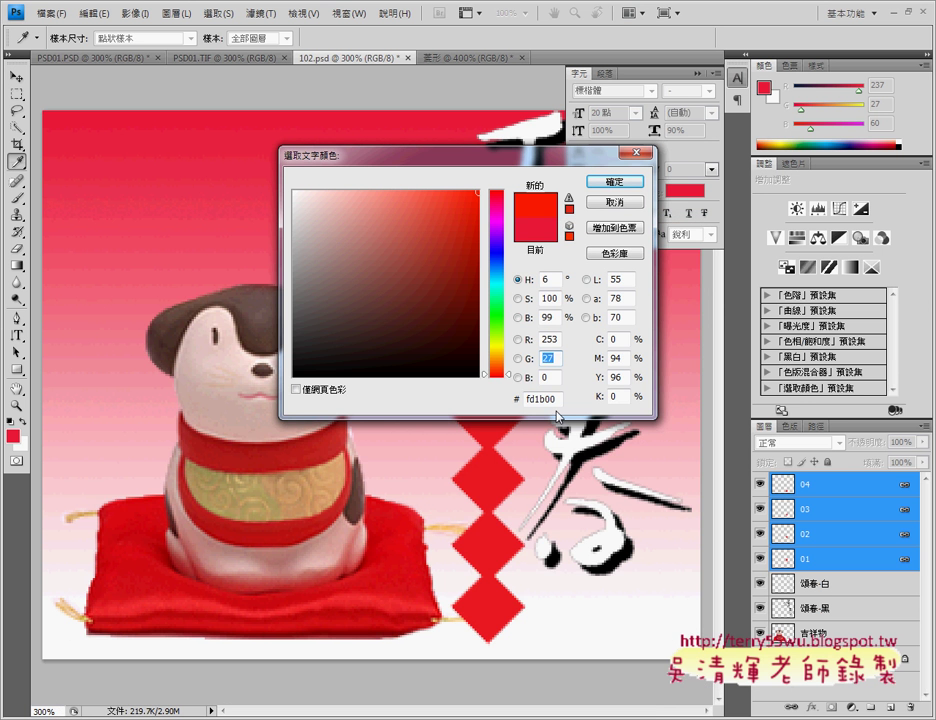
text(208)
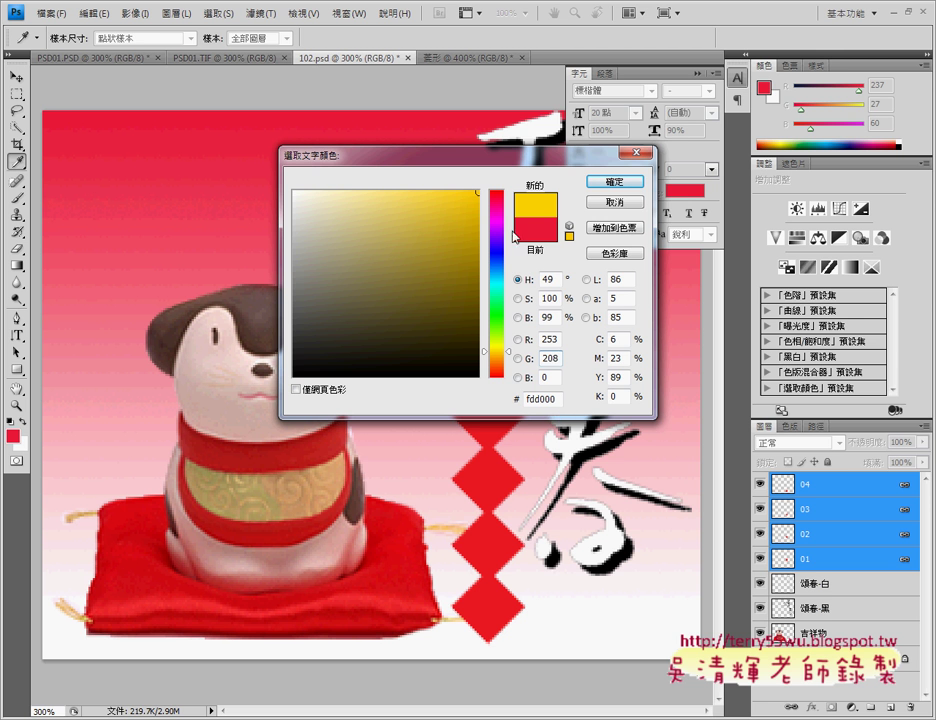
click(614, 182)
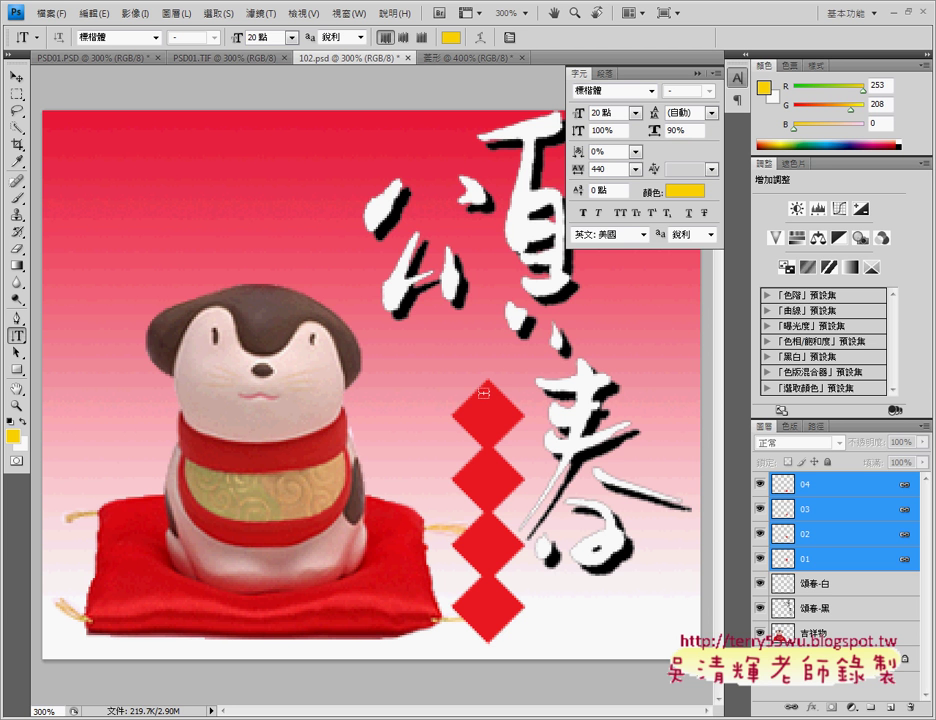
Step: Type vertical 新年快樂 from the top diamond using Zhuyin input and commit it
click(484, 394)
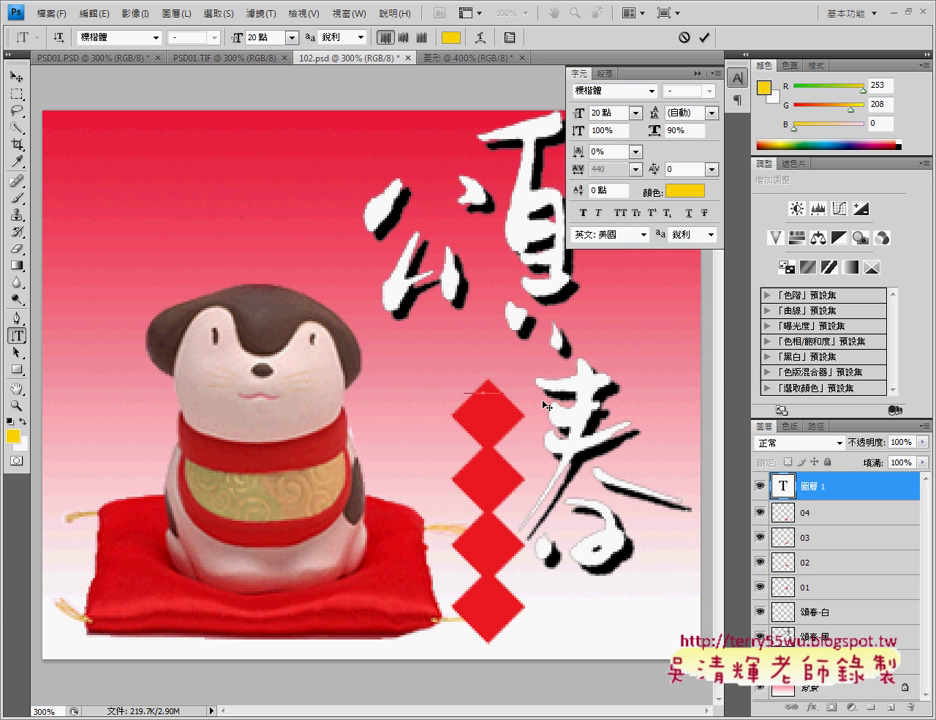
text(恭賀)
key(BackSpace)
key(BackSpace)
text(ㄒㄧㄣ)
key(space)
text(ㄋㄧ)
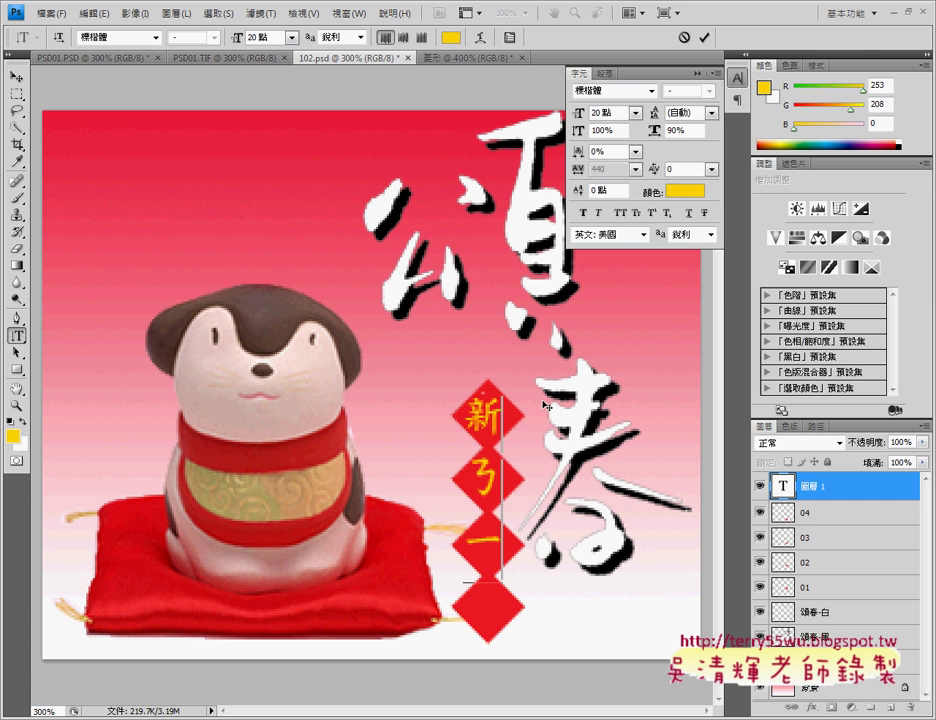
text(ㄢ6)
key(Return)
text(ㄎ)
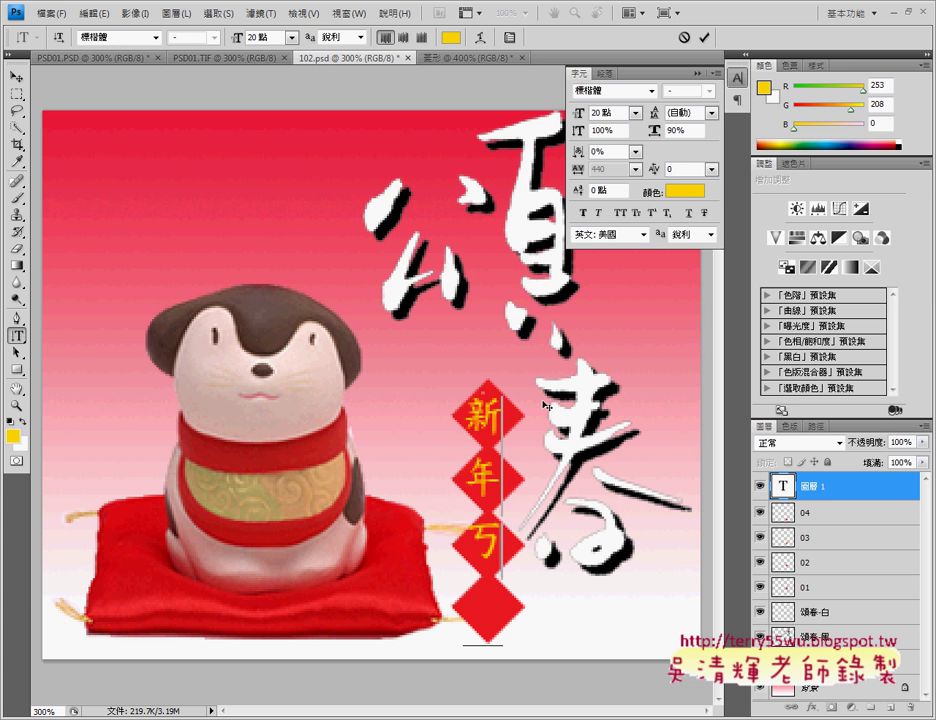
text(ㄨㄞ4ㄌㄜ4)
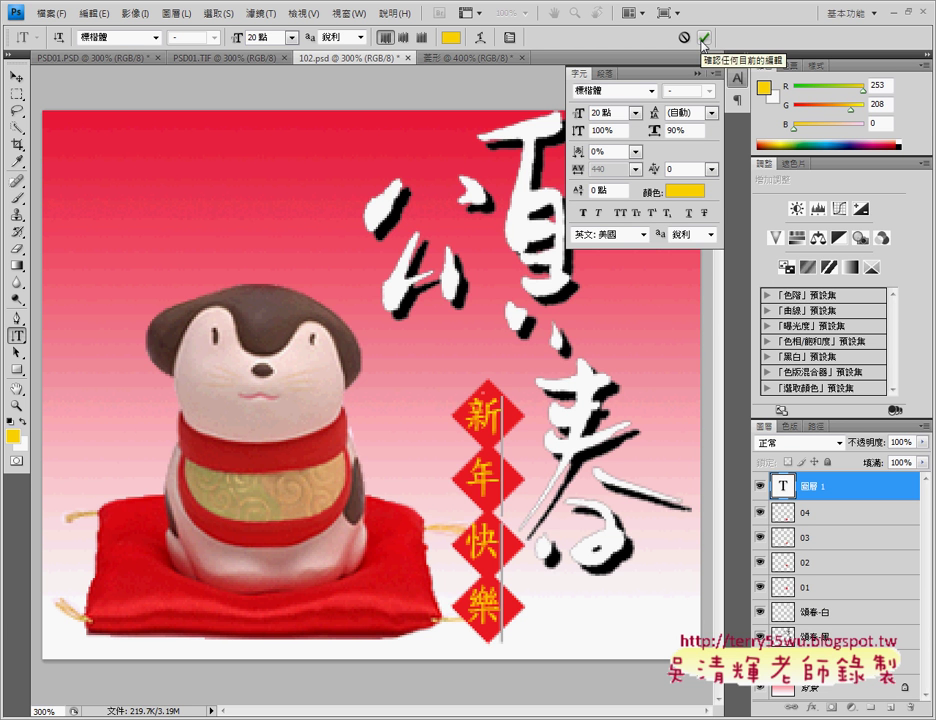
click(705, 39)
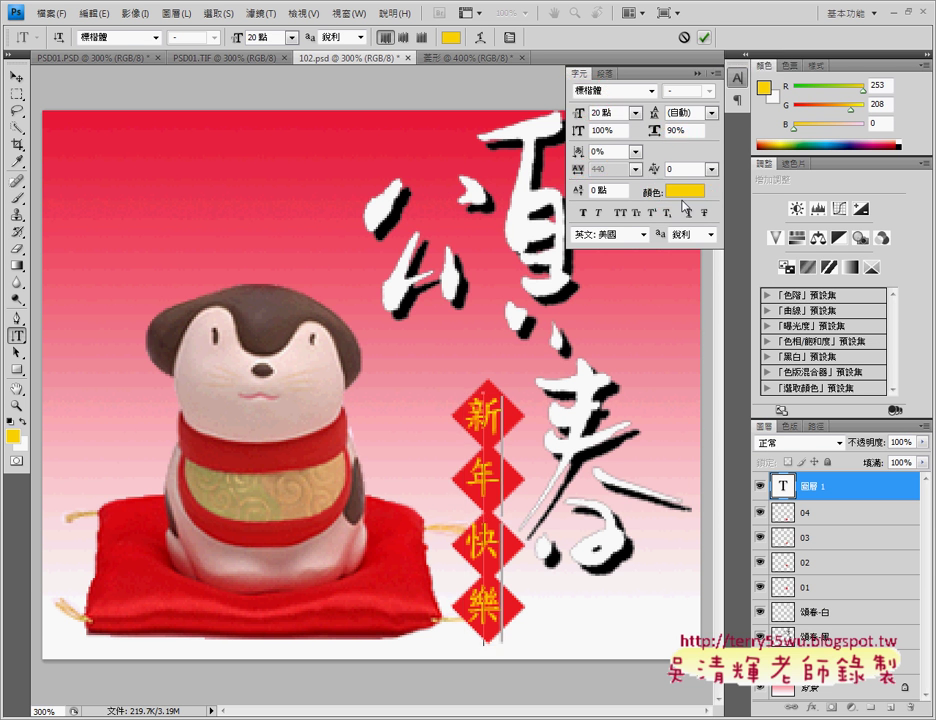
Step: Discard the first text attempt and close the Character panel
click(704, 37)
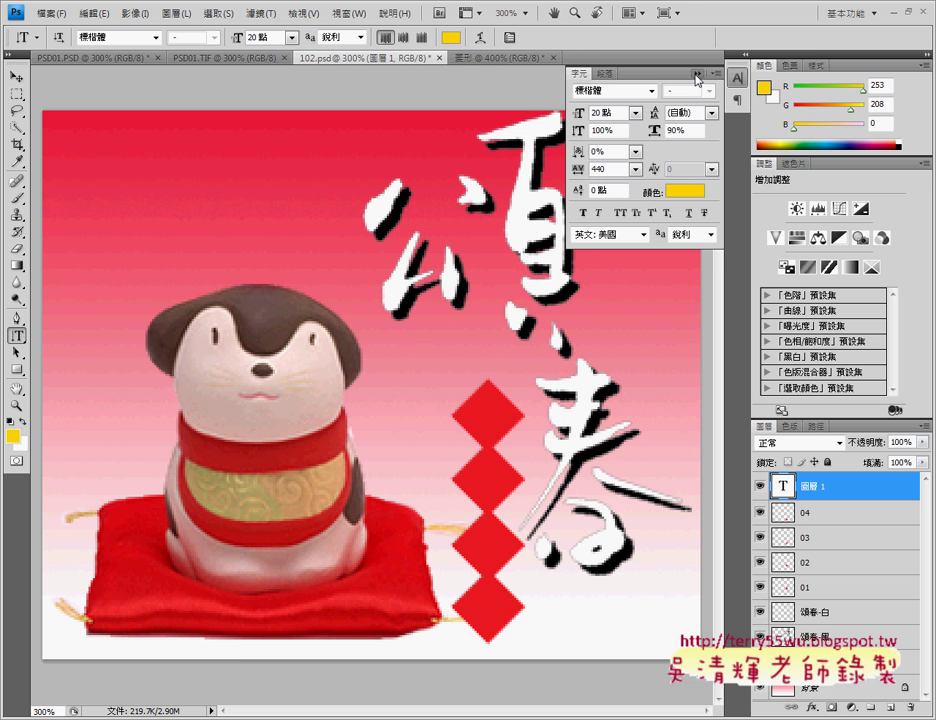
drag(697, 78, 693, 104)
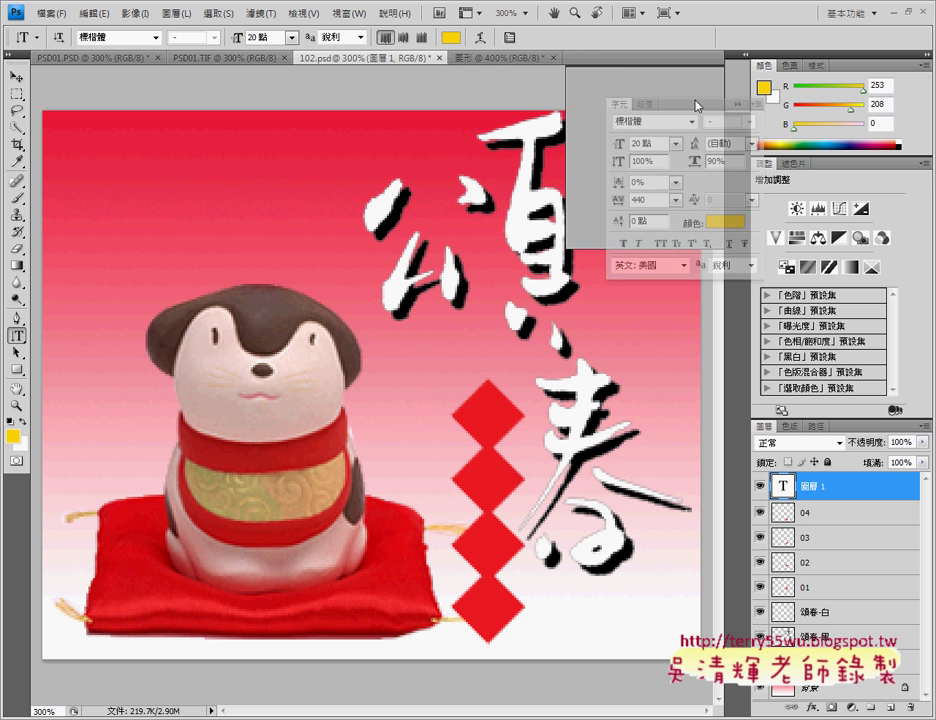
click(722, 89)
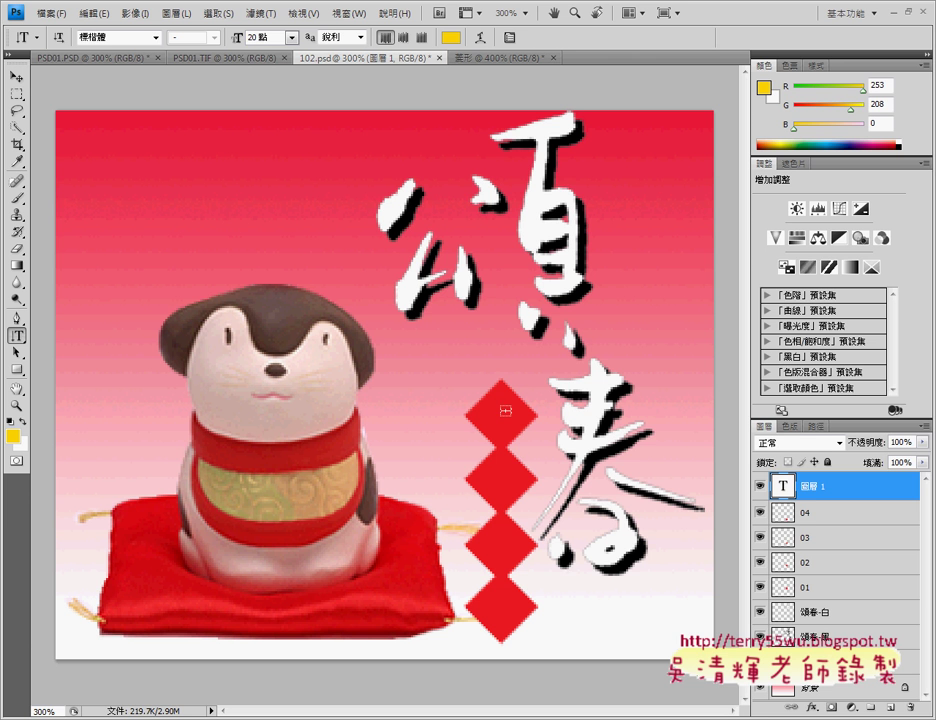
Step: Type 新年快樂 as new vertical text on the top diamond and commit it
click(500, 399)
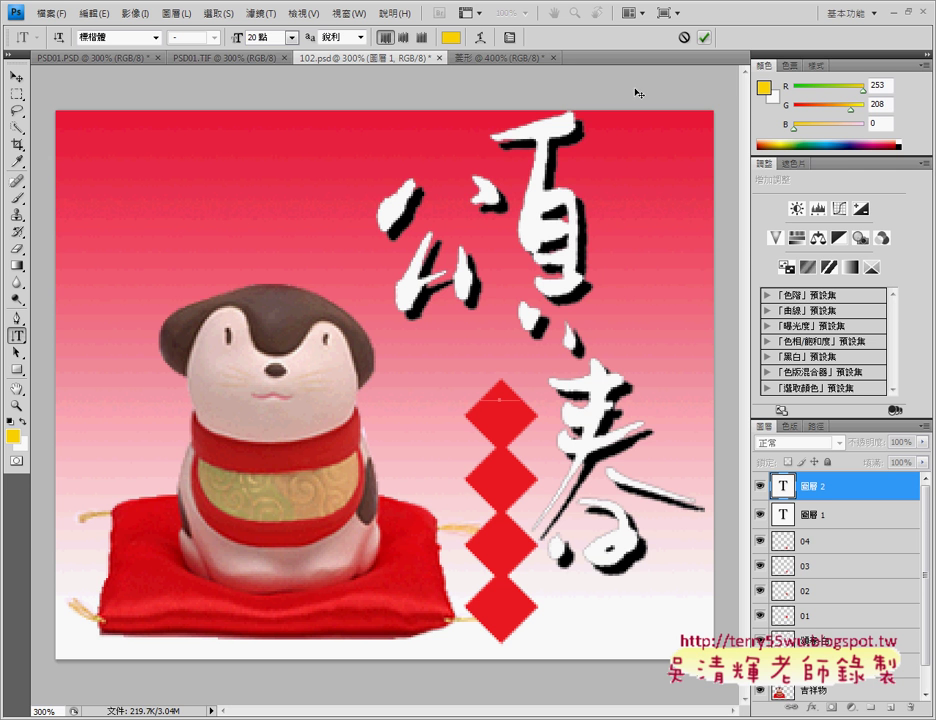
click(509, 37)
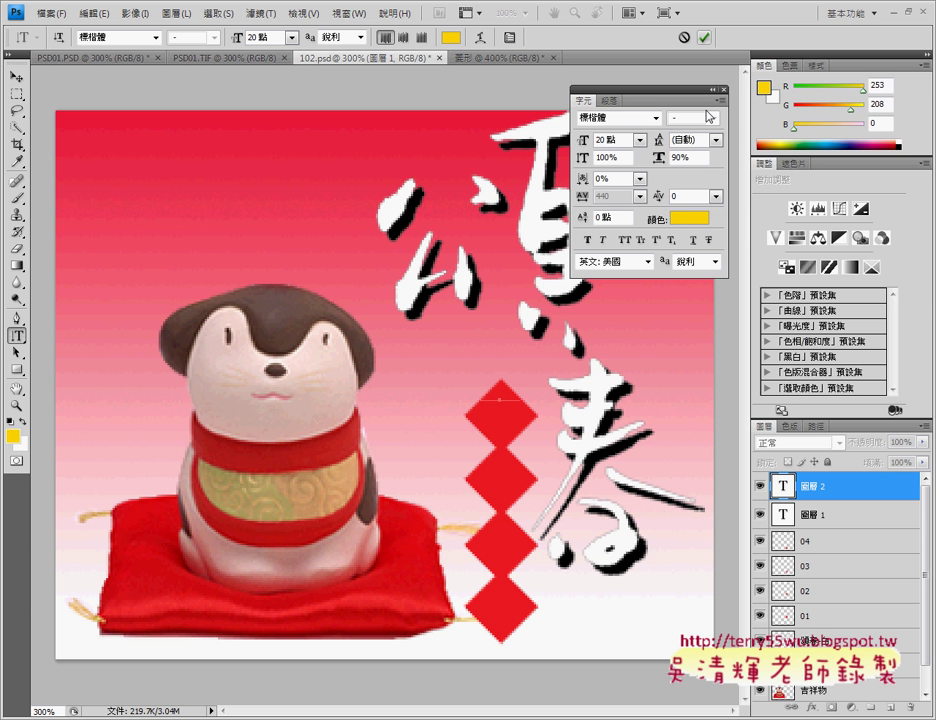
text(丁一)
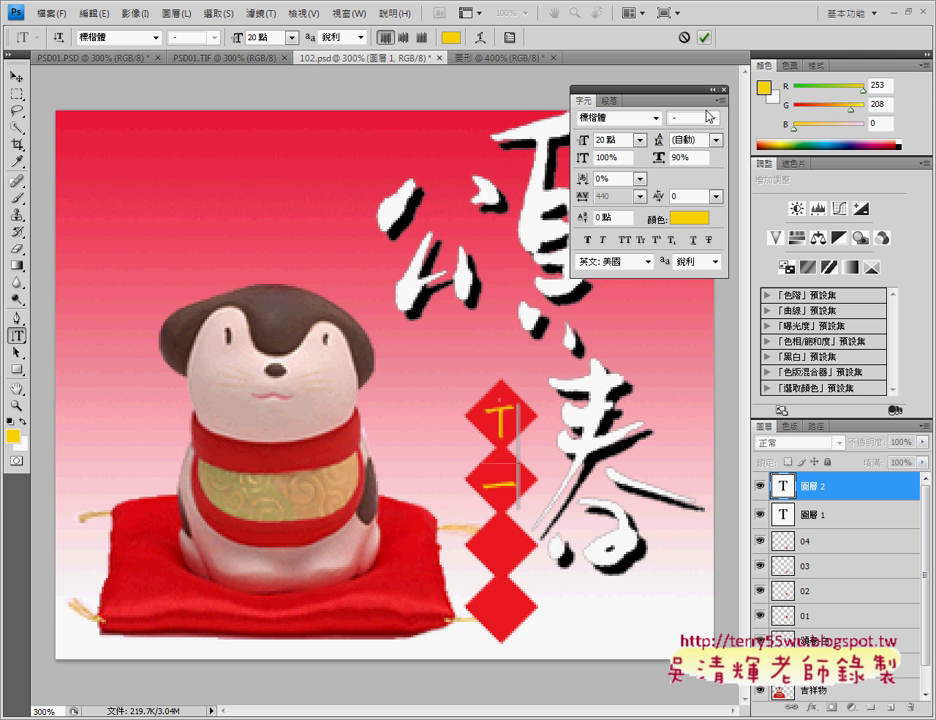
text(新年)
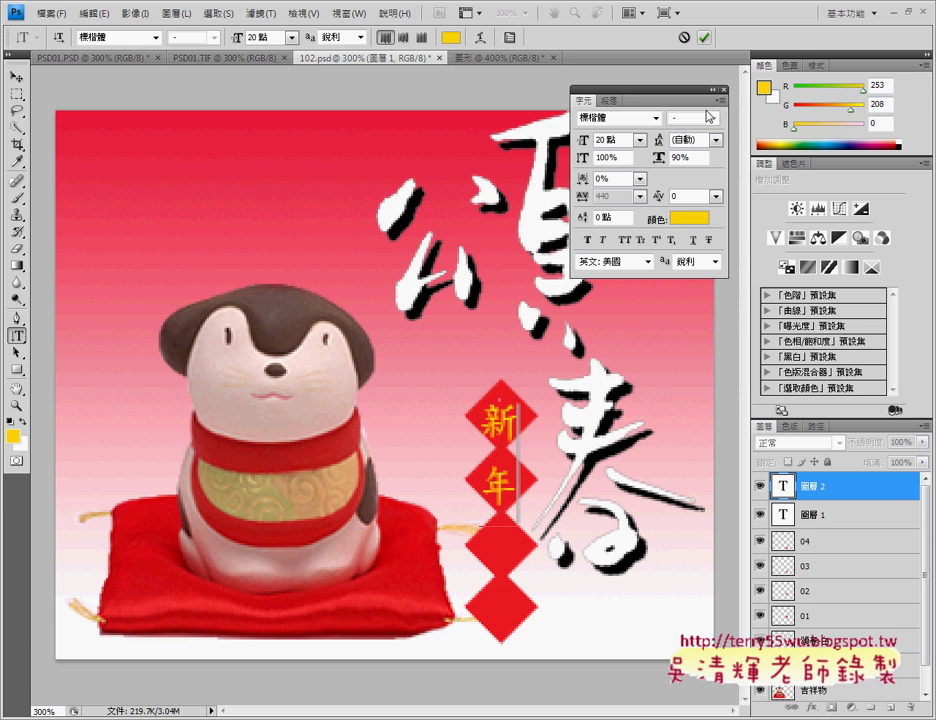
text(快樂)
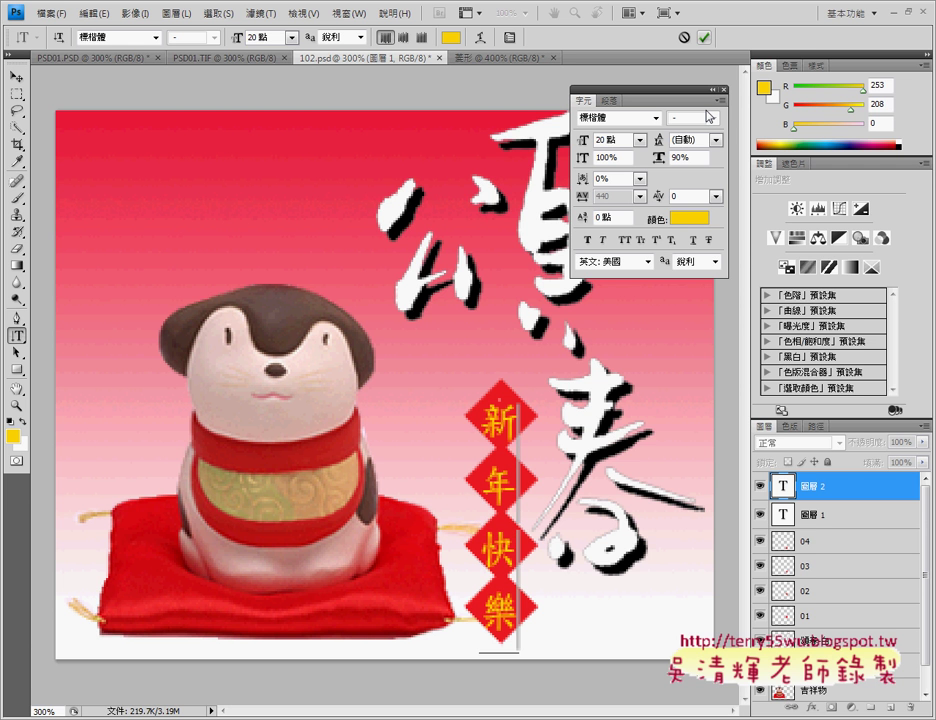
key(Return)
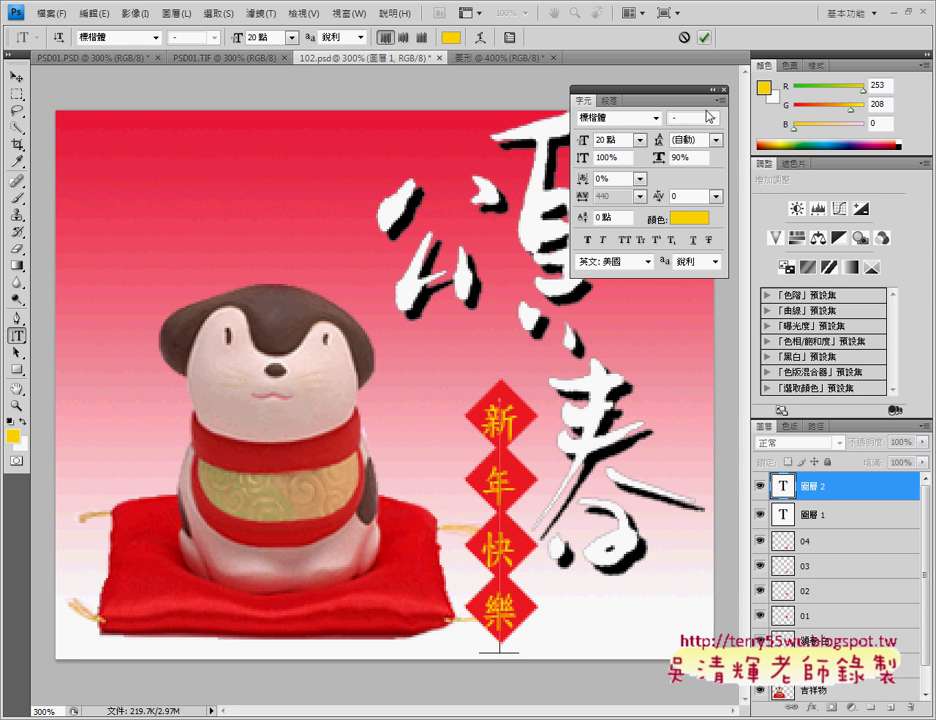
click(704, 37)
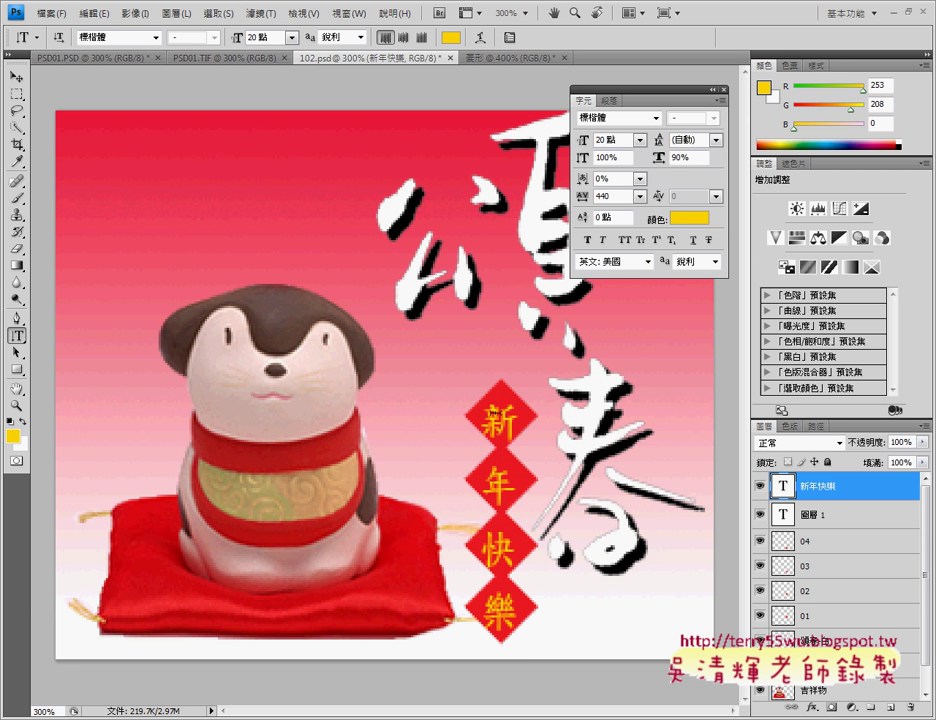
Step: Move the 新年快樂 text and nudge it with arrow keys to centre it on the diamonds
click(16, 77)
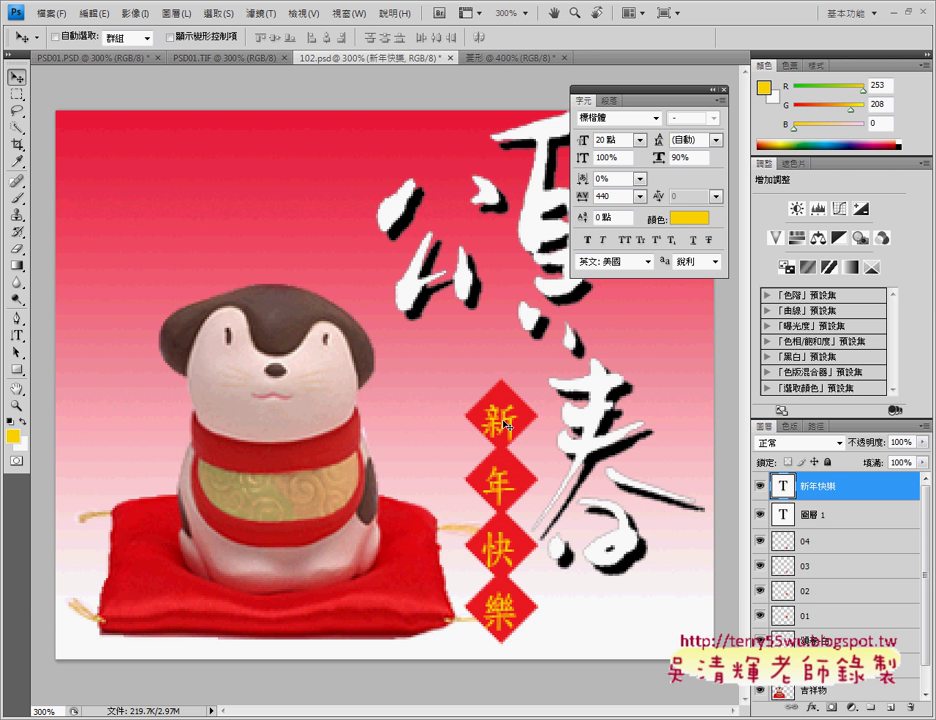
drag(504, 422, 504, 426)
key(Up)
key(Up)
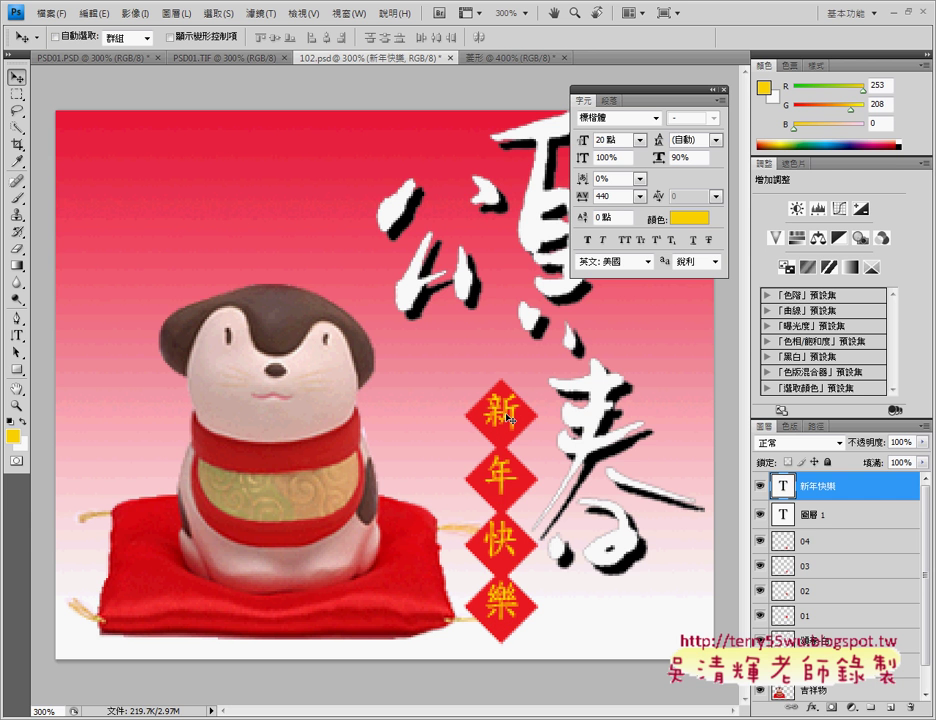
key(Down)
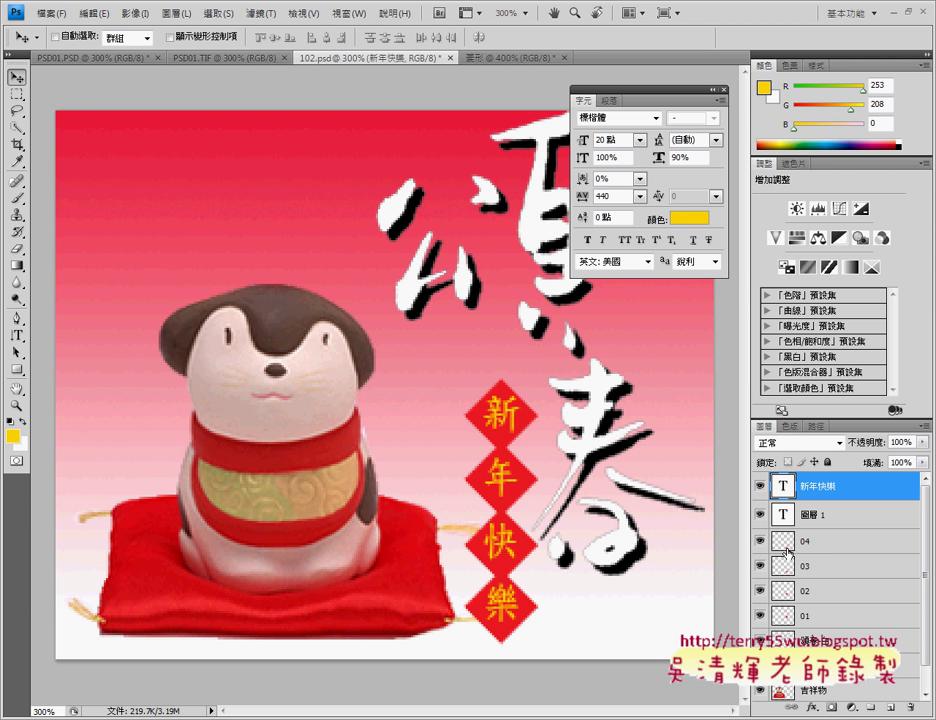
Step: Delete empty 圖層 1, link 新年快樂 with diamonds 01–04, and shift them right together
click(850, 518)
drag(850, 518, 914, 706)
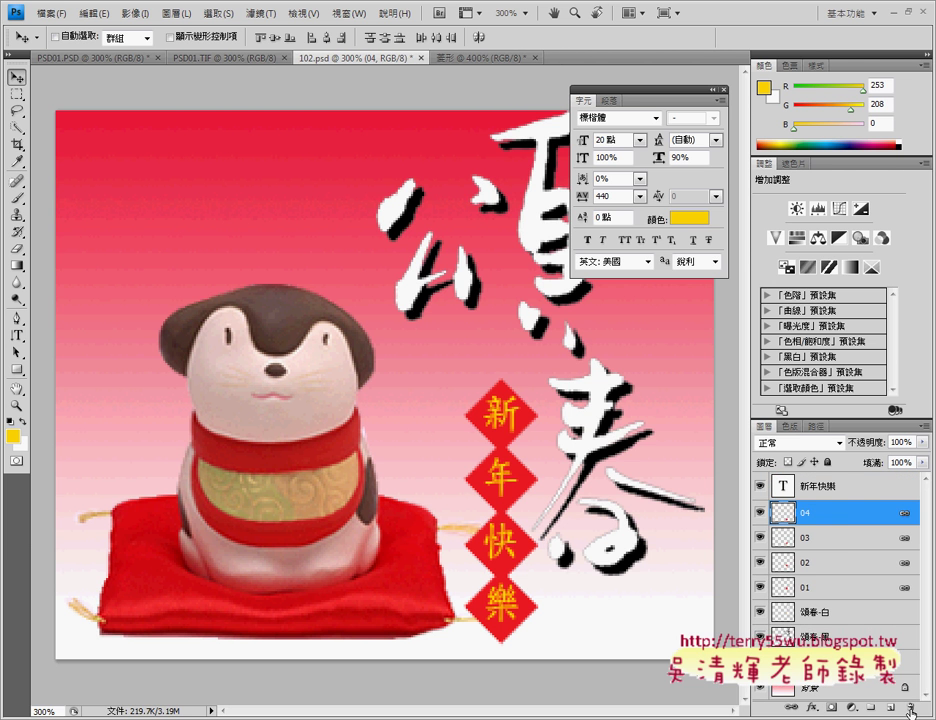
click(826, 496)
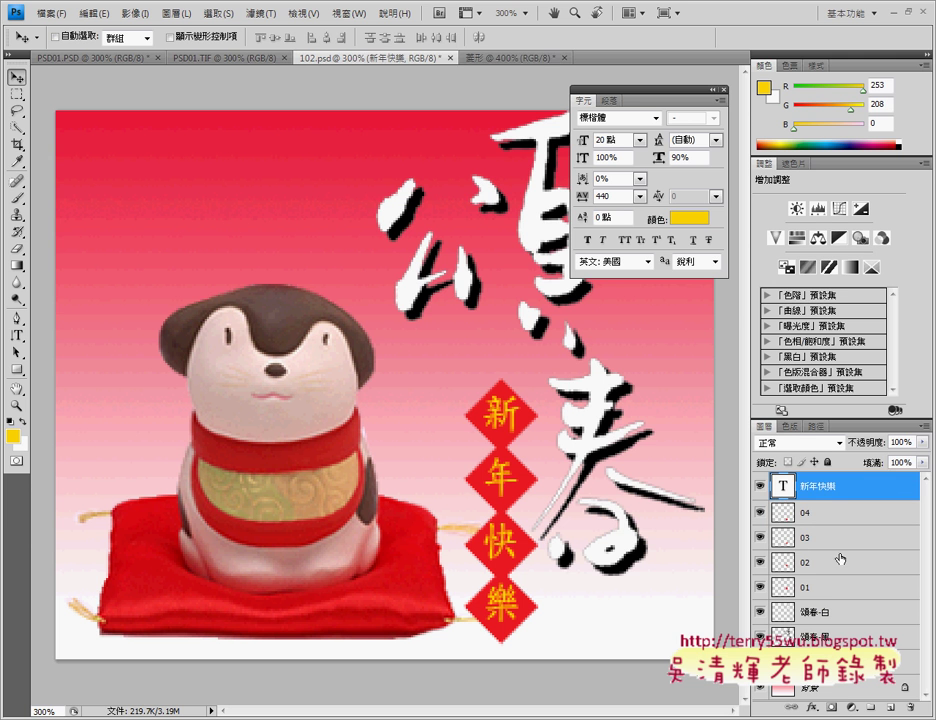
shift+click(829, 597)
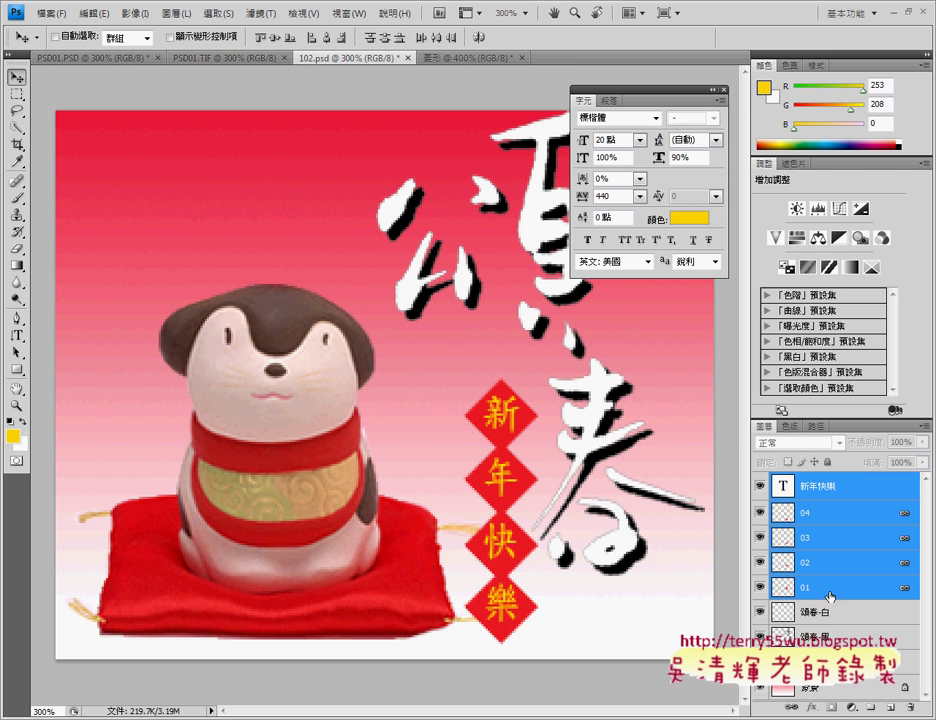
right_click(819, 529)
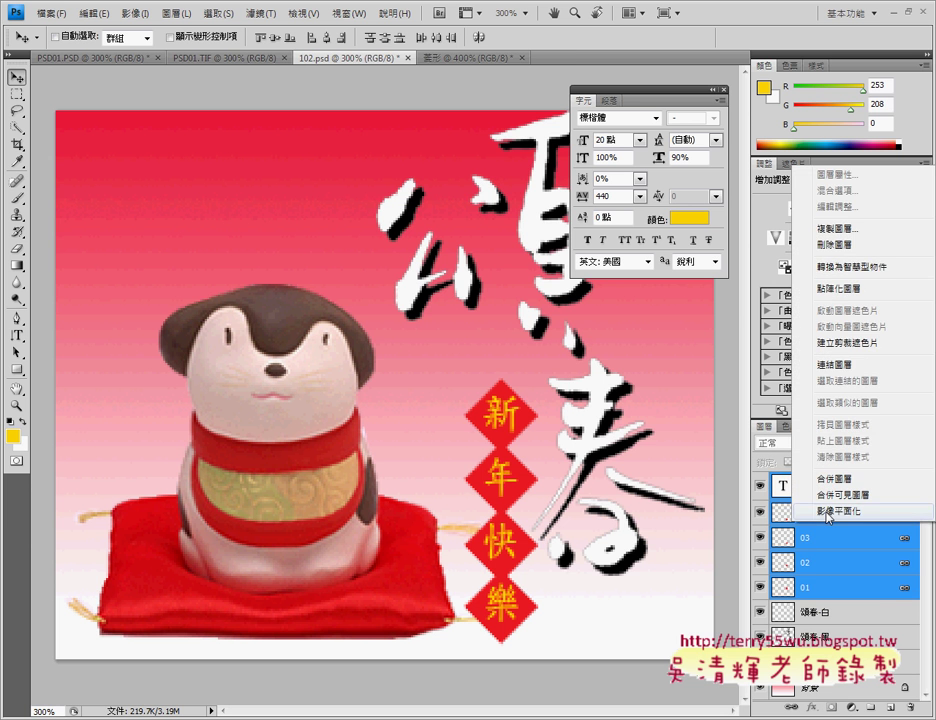
click(838, 364)
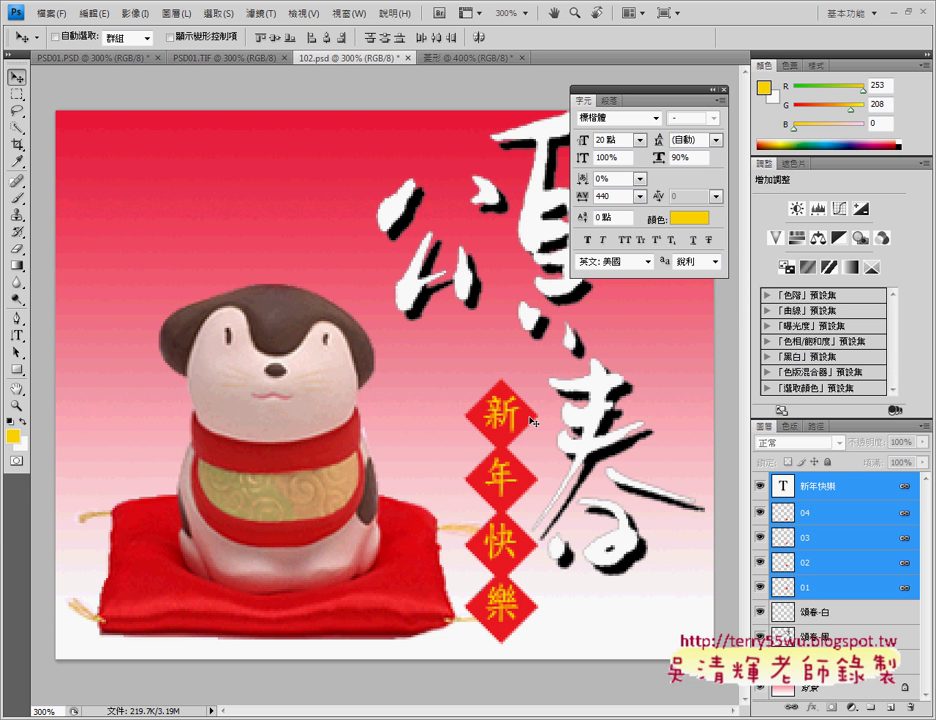
mouse_move(528, 420)
mouse_down()
mouse_move(527, 394)
mouse_move(533, 424)
mouse_up()
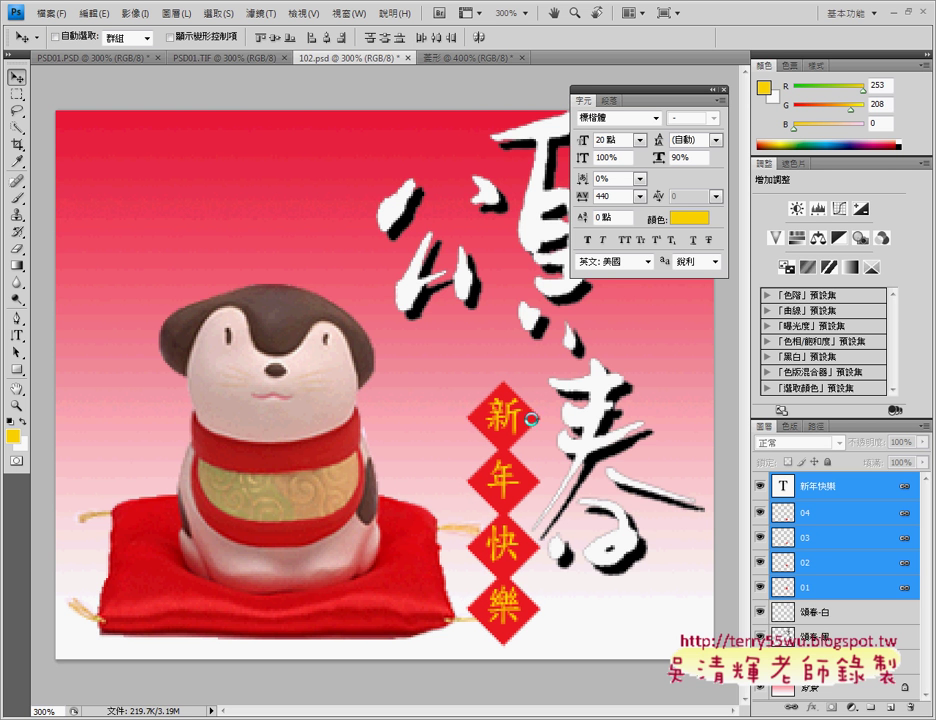
click(226, 59)
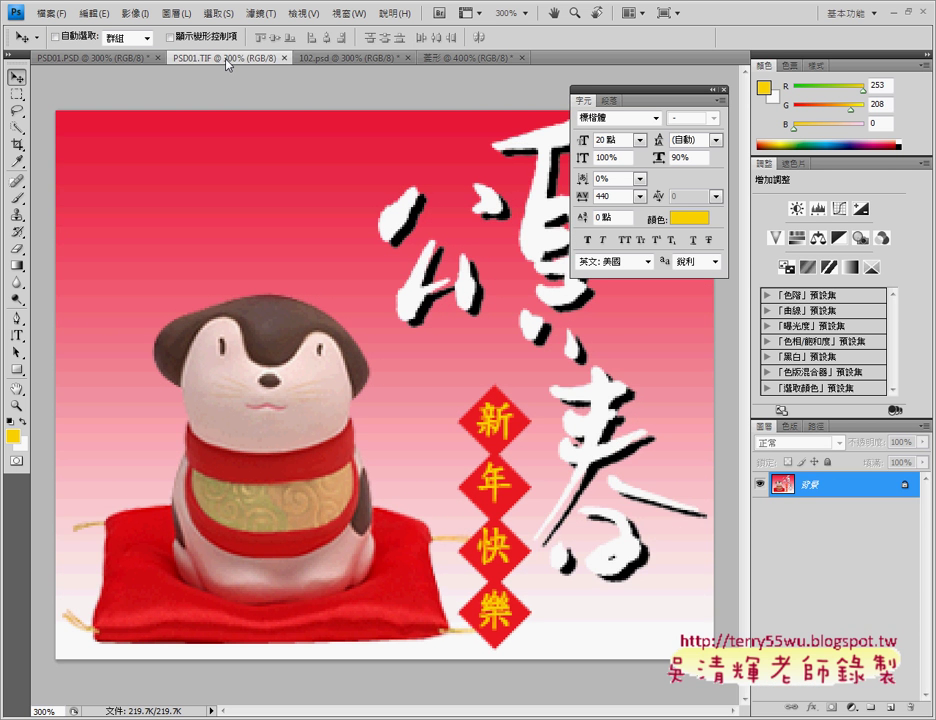
click(328, 59)
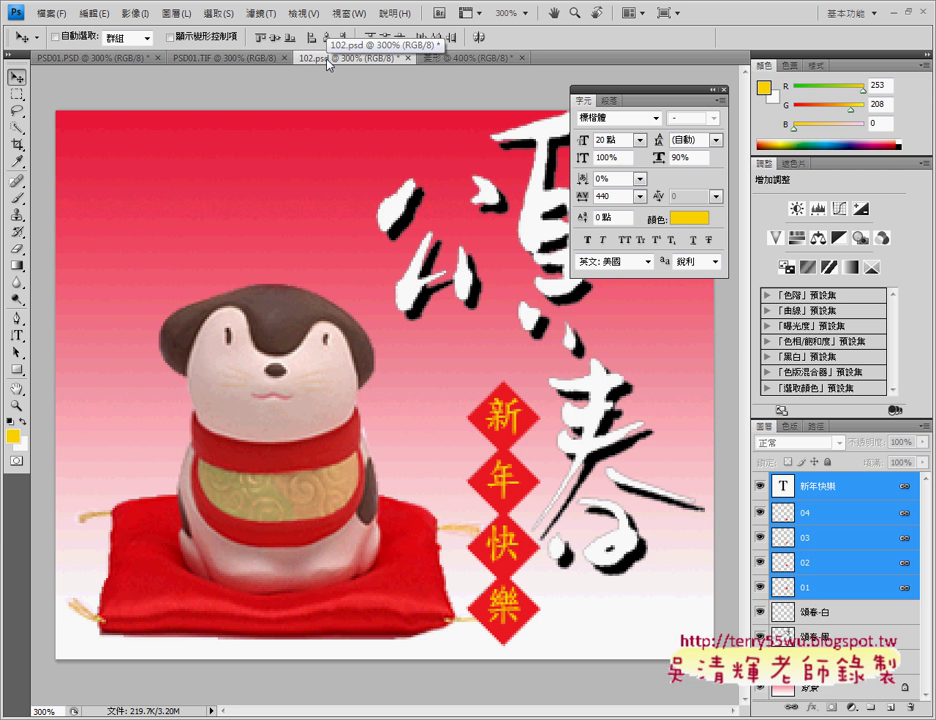